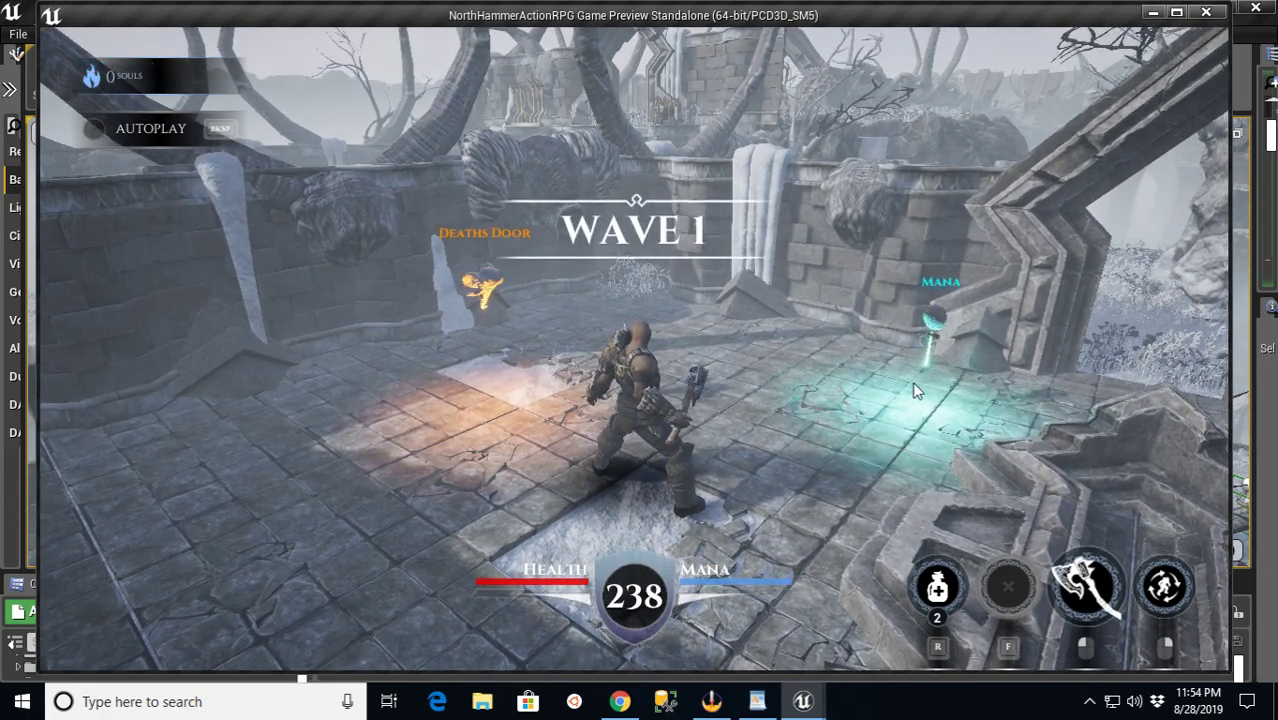
Look around the walled arena, run the character to the first wave 1 enemy and attack it with the axe
click(705, 365)
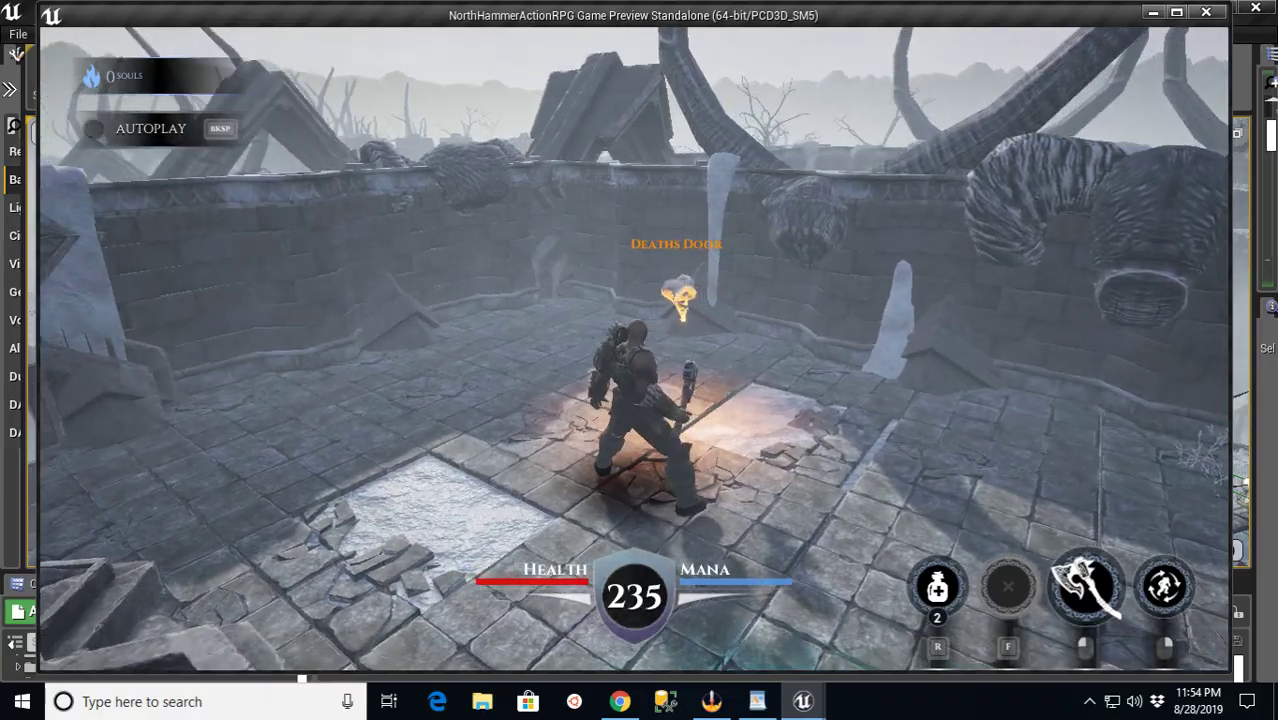
drag(705, 365, 1020, 370)
click(428, 421)
key(w)
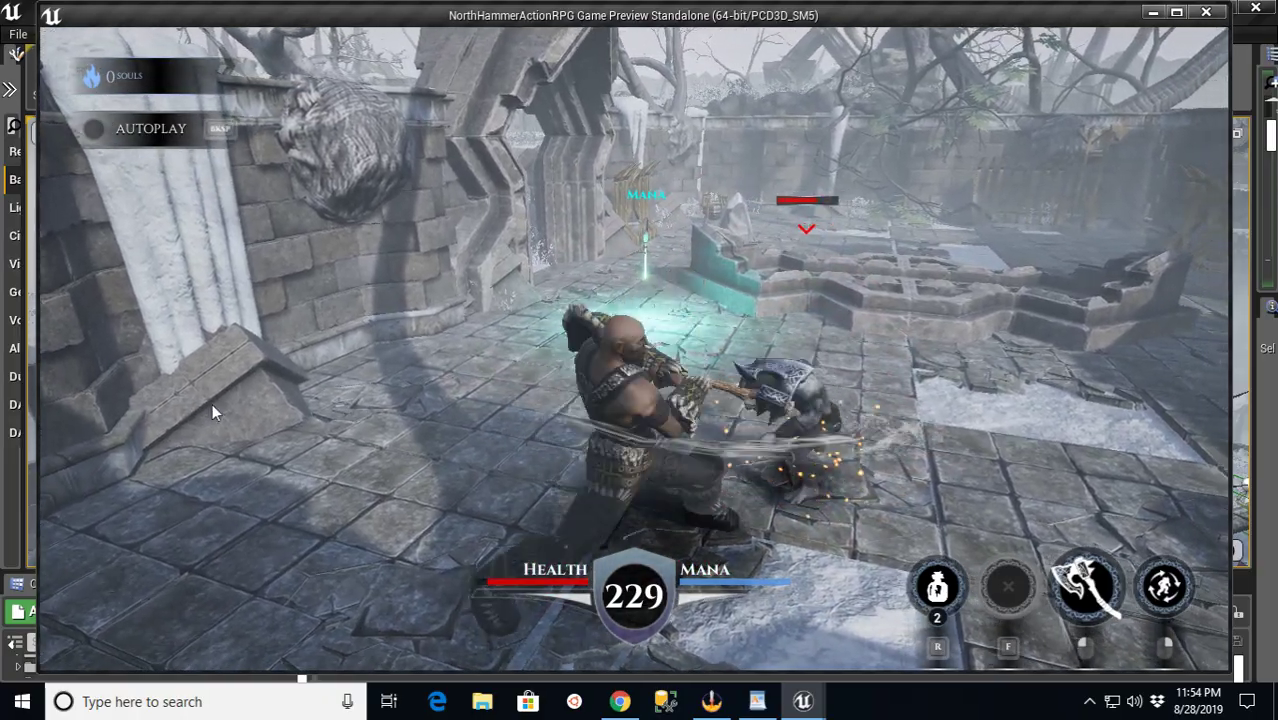
click(212, 403)
click(297, 369)
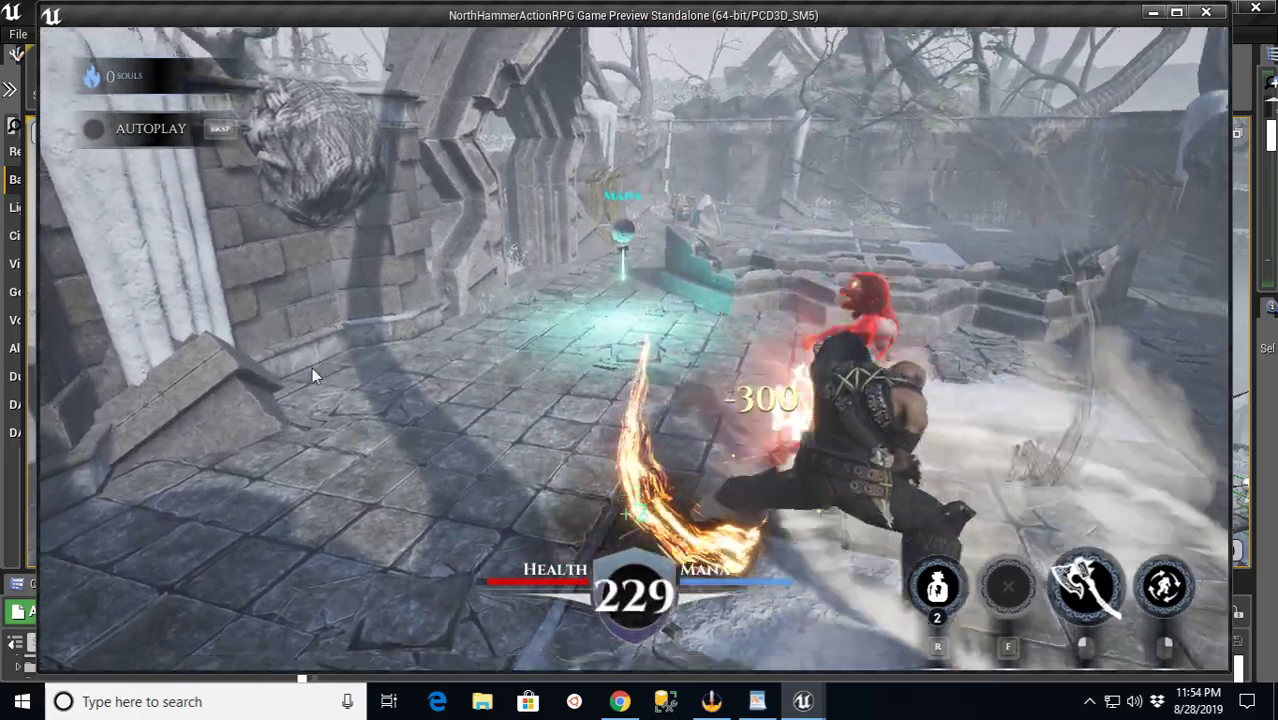
click(312, 367)
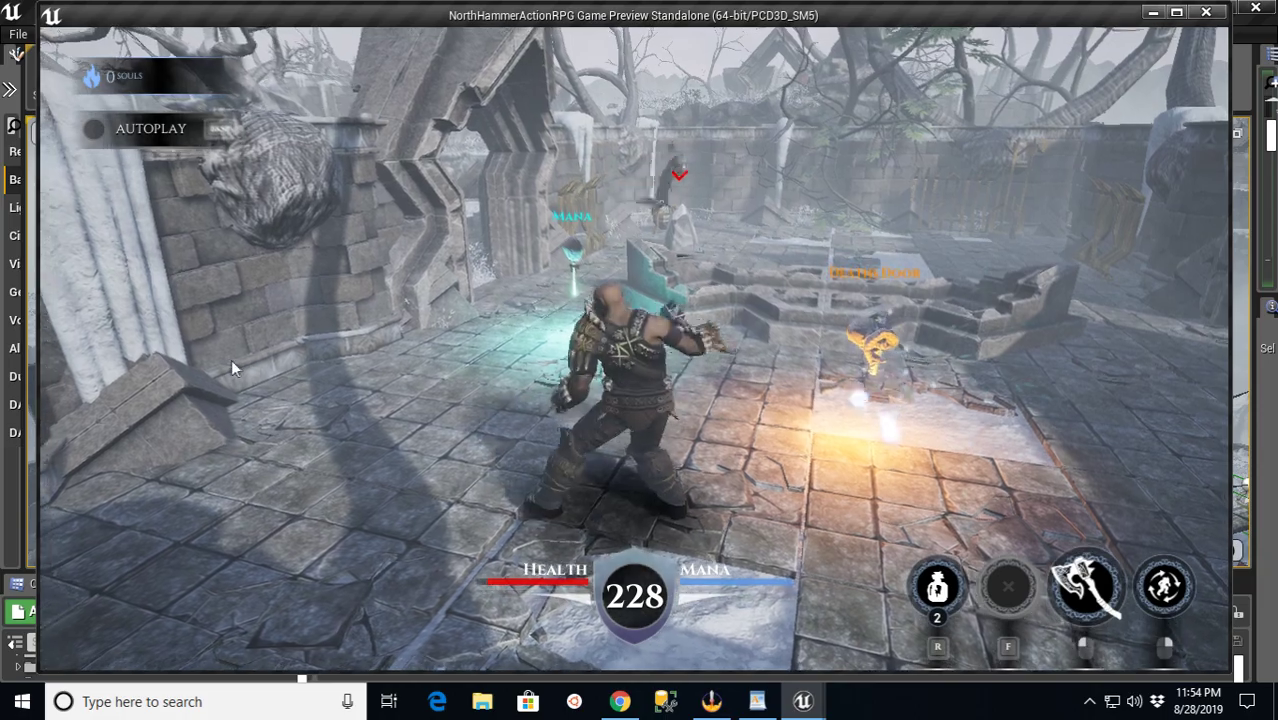
Run to the stone archway and strike the wave 1 enemies there with repeated axe attacks
key(w)
click(213, 370)
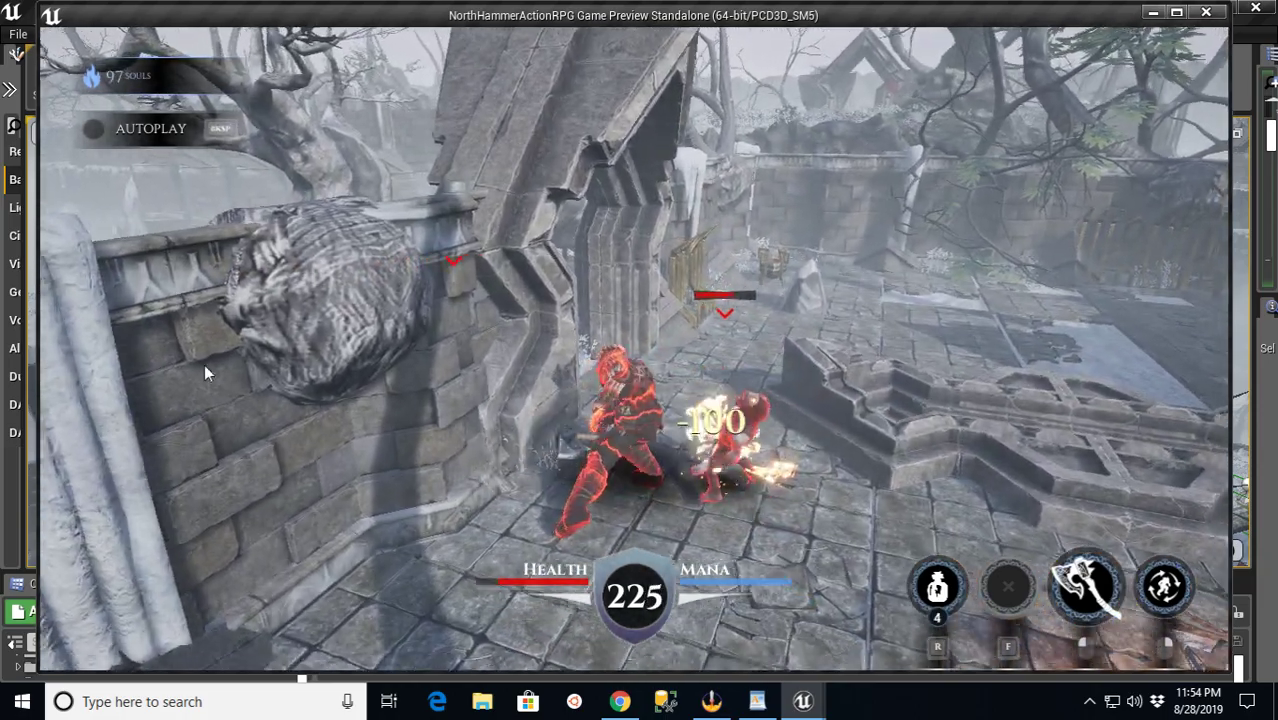
click(204, 371)
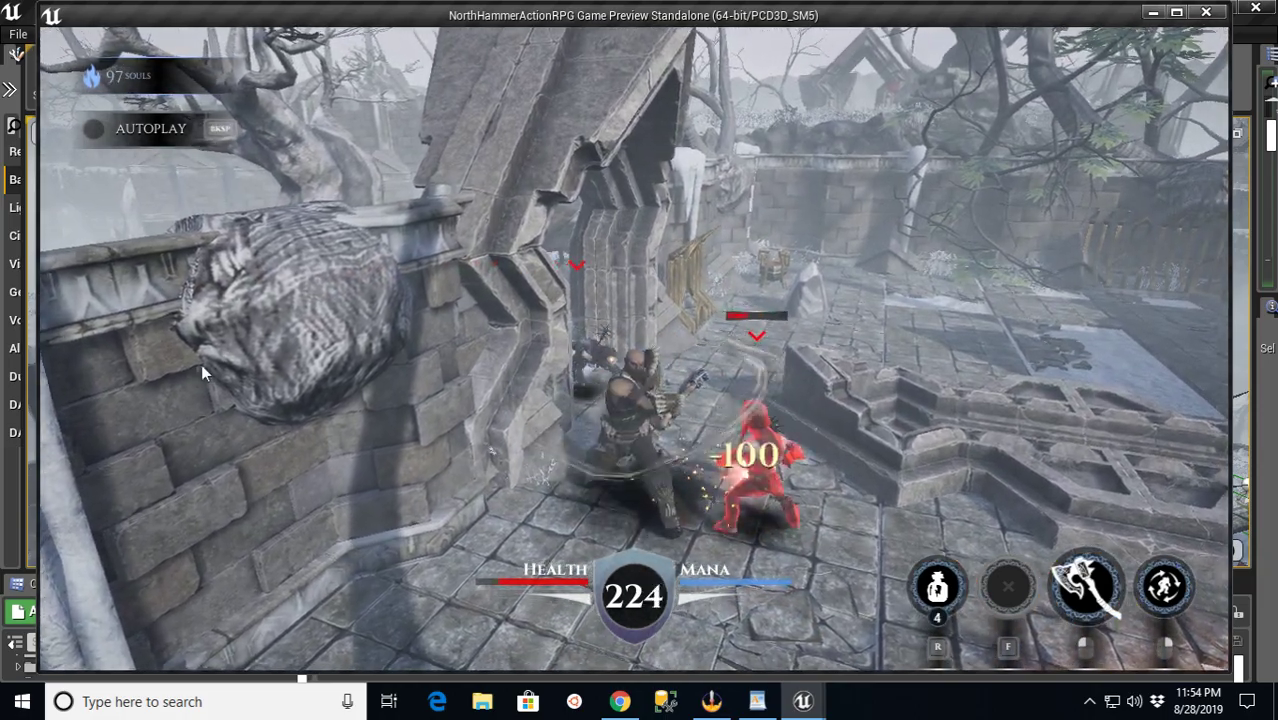
click(197, 366)
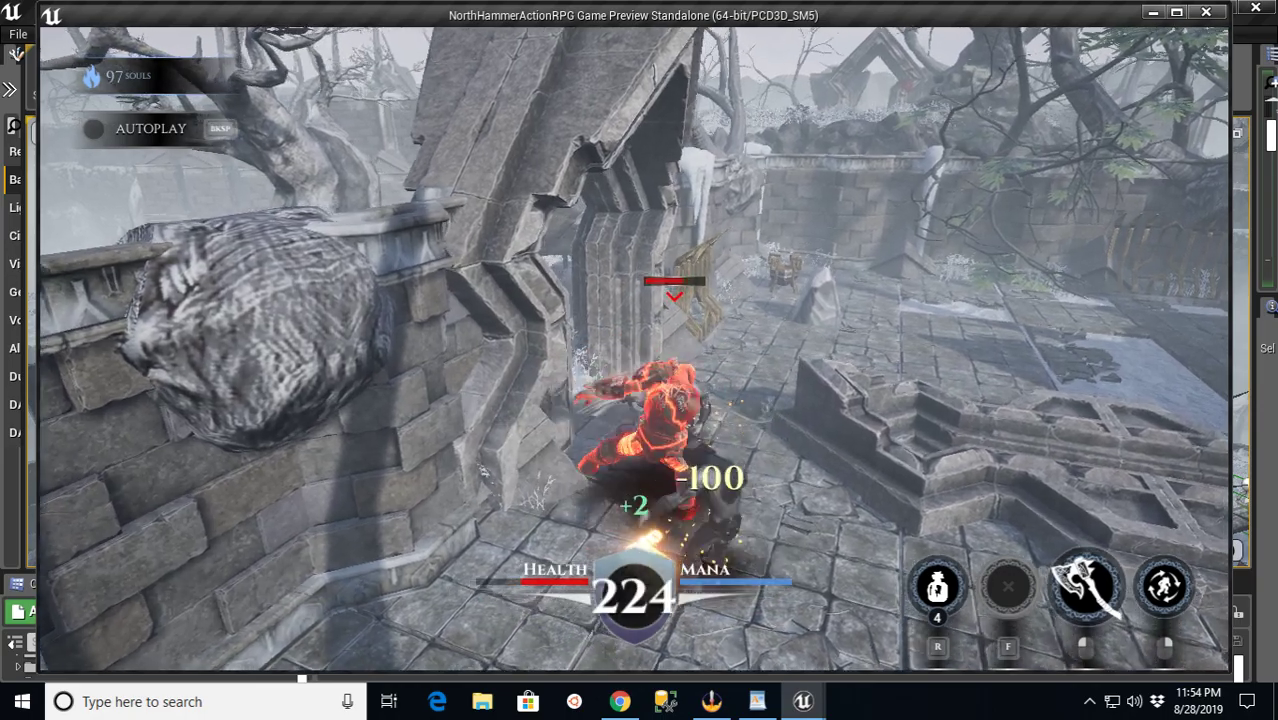
click(192, 364)
click(192, 364)
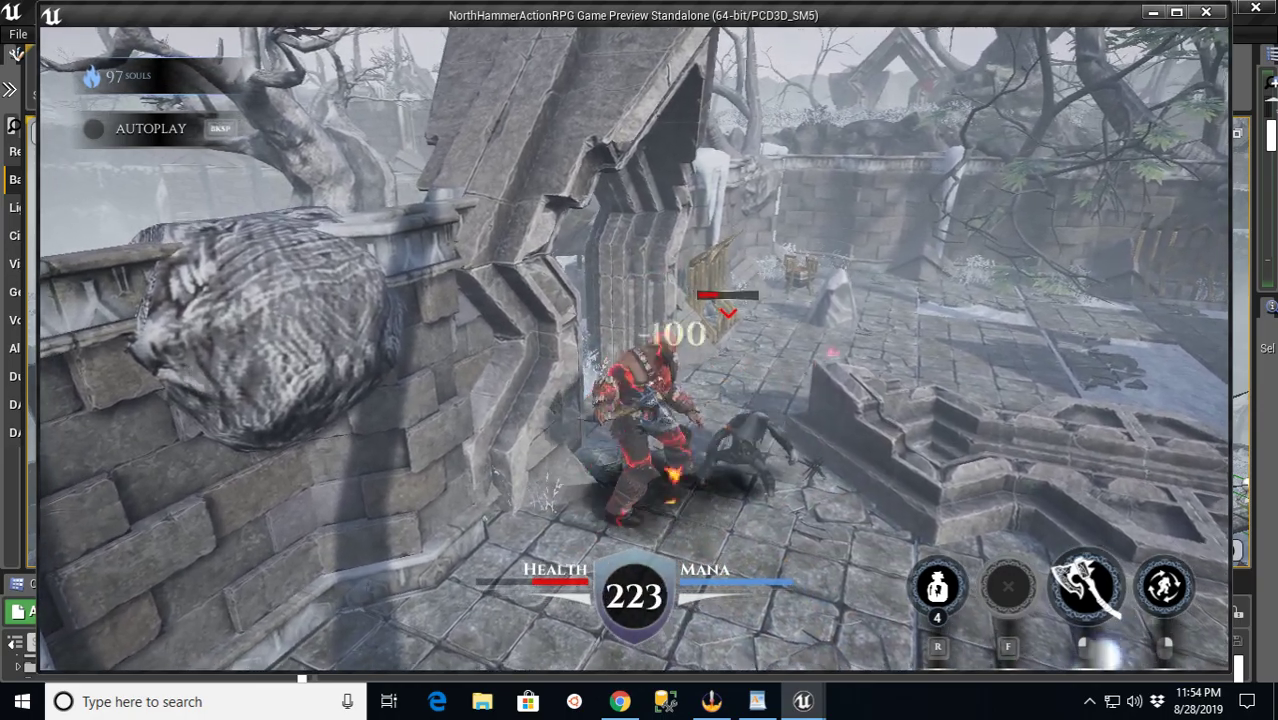
click(186, 364)
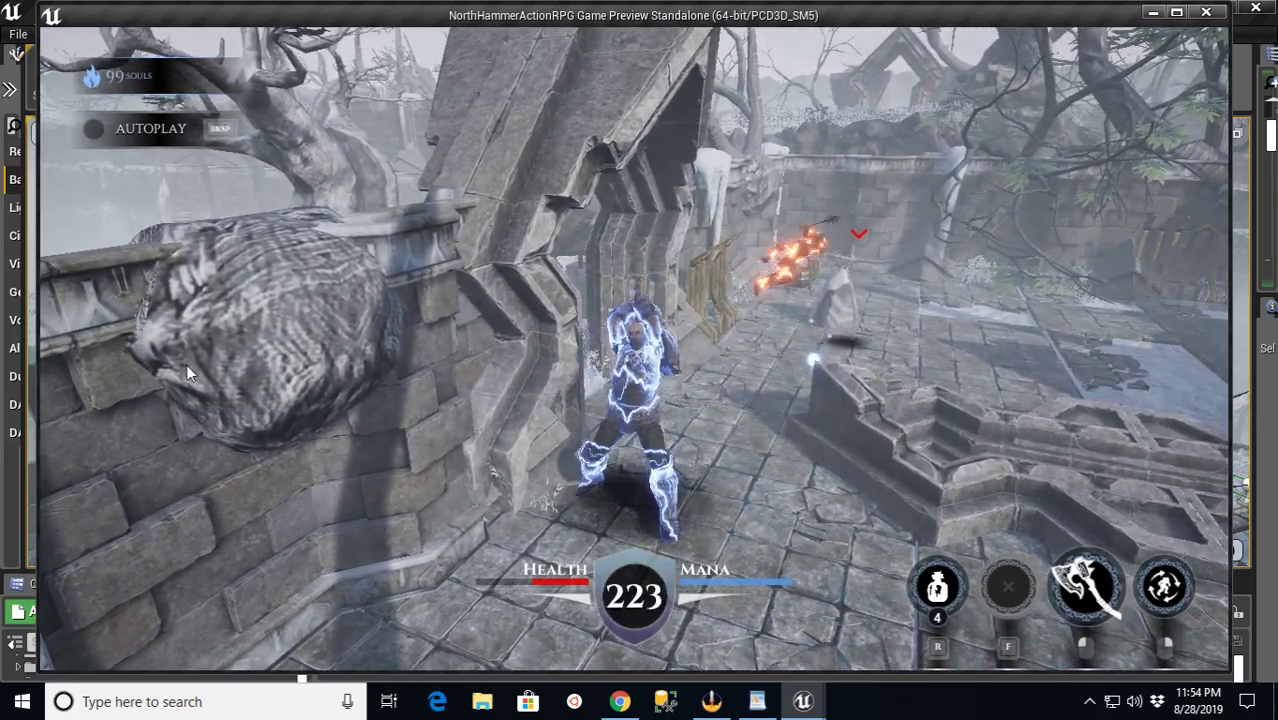
Fight off the remaining wave 1 enemies between the archway and the broken stone ruins with the axe
click(176, 362)
key(w)
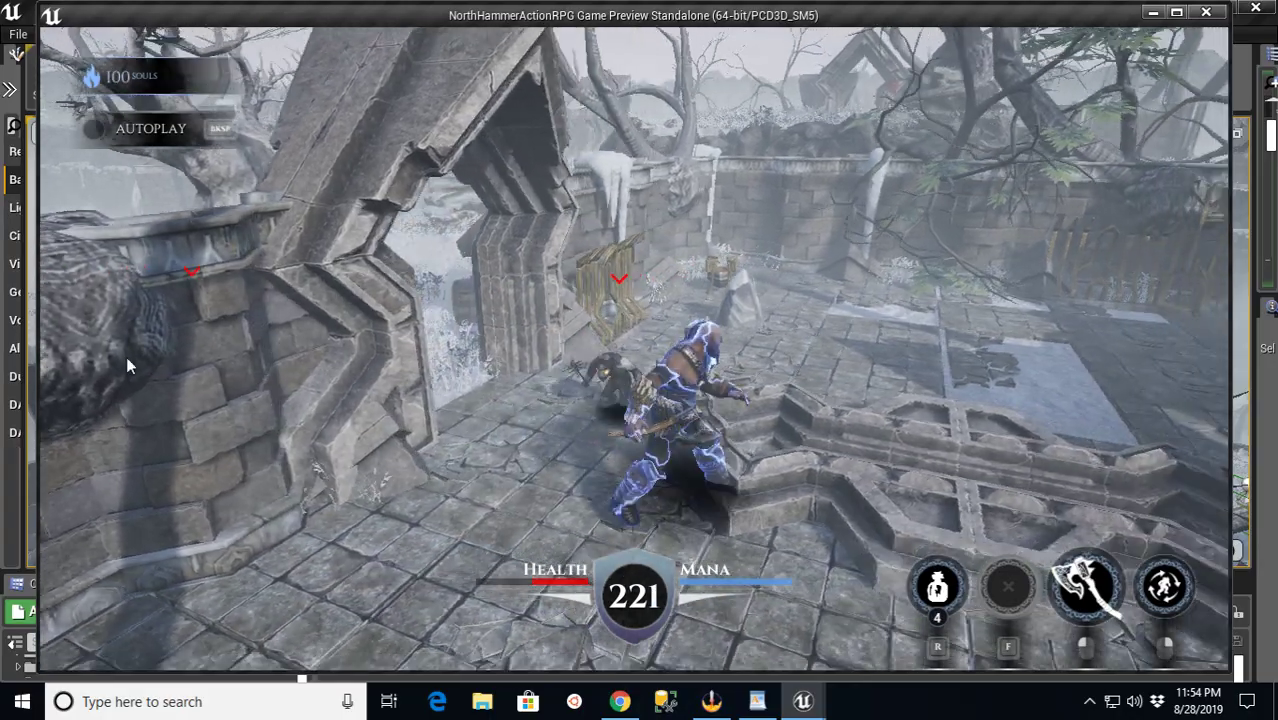
click(124, 358)
click(118, 358)
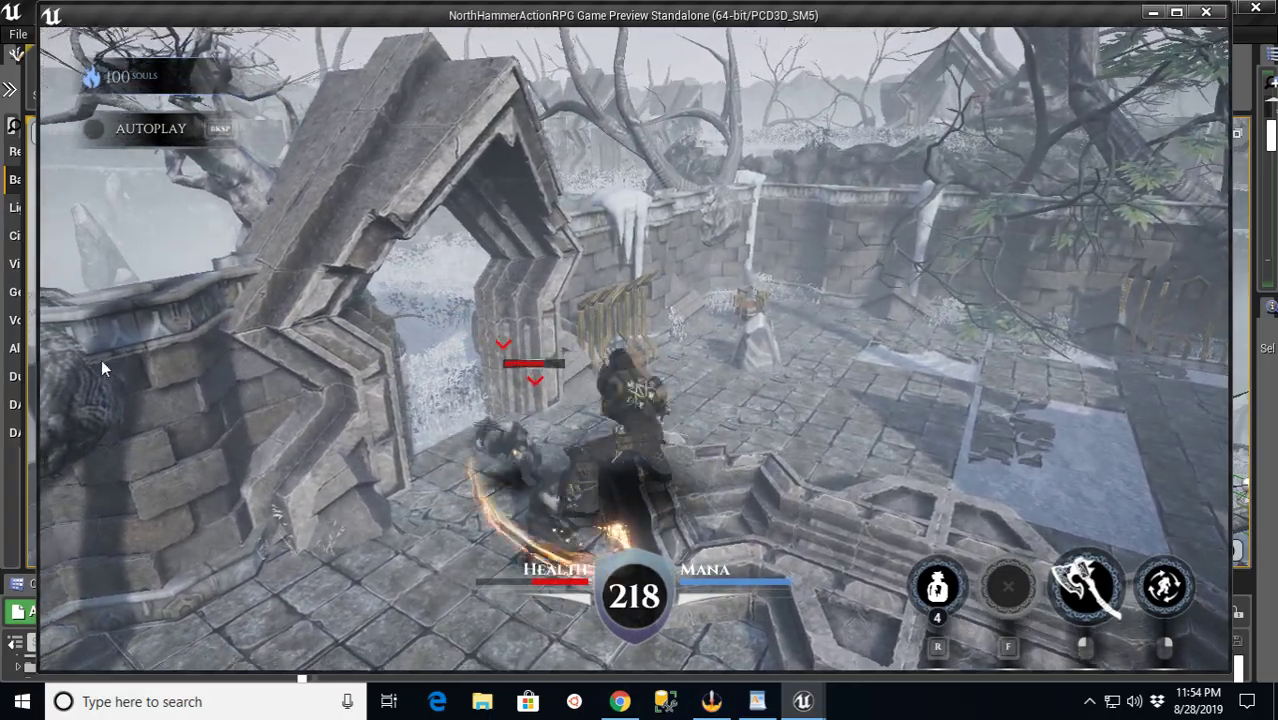
click(101, 359)
click(82, 362)
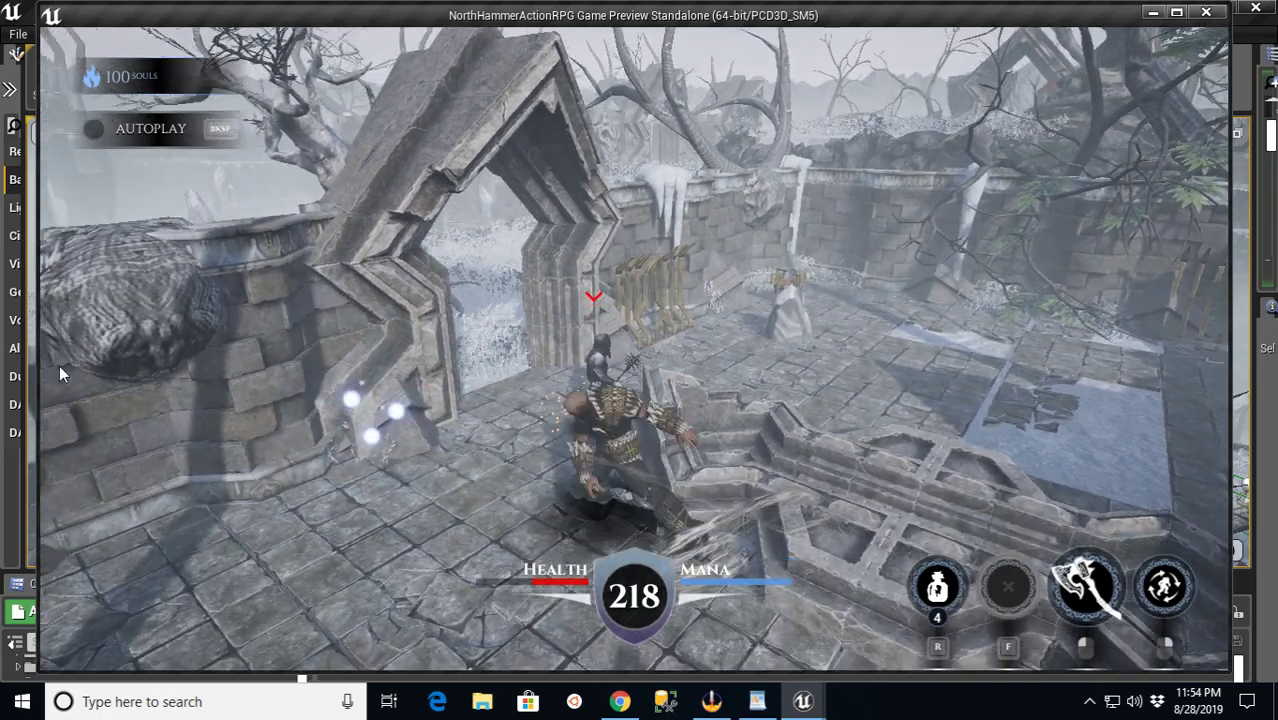
click(56, 366)
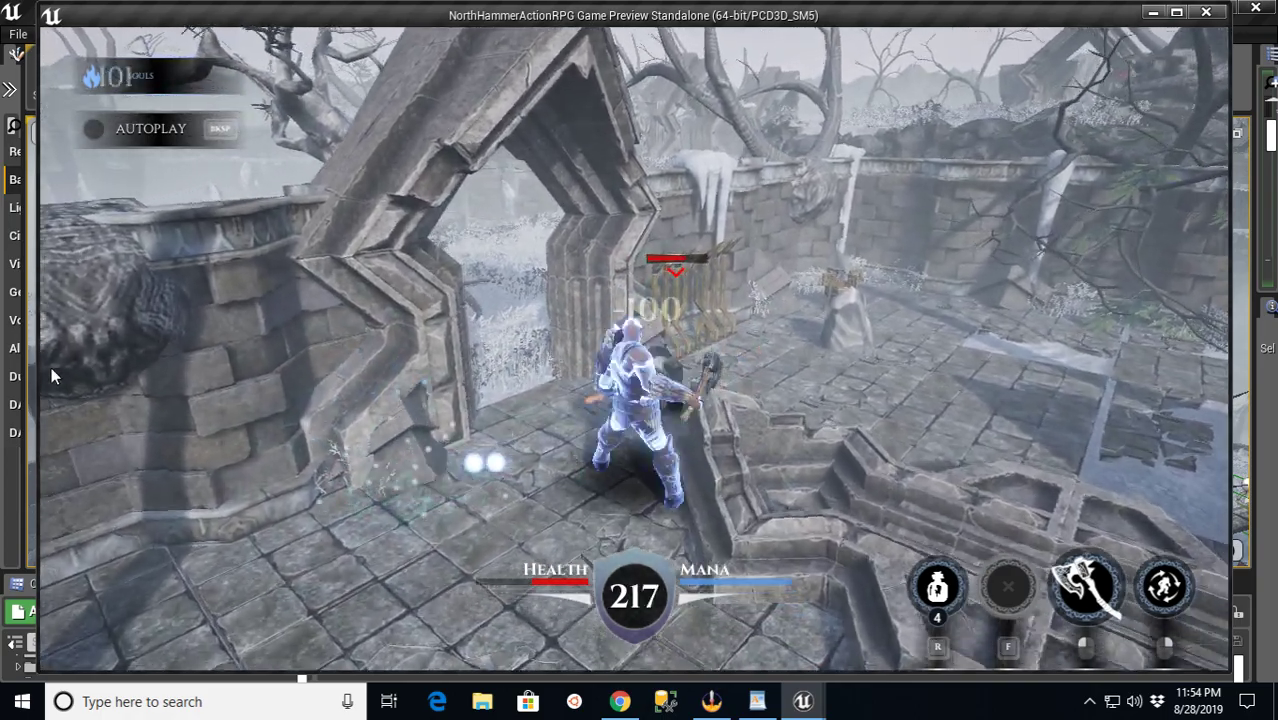
click(48, 368)
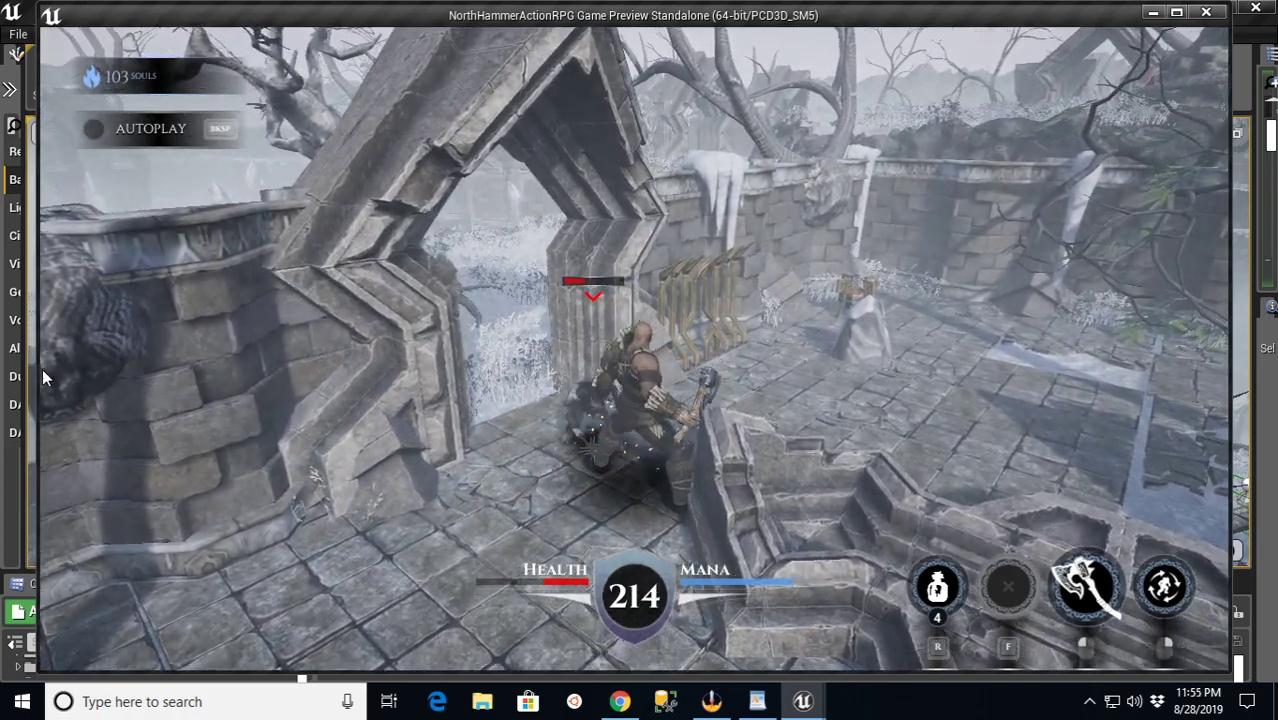
click(42, 368)
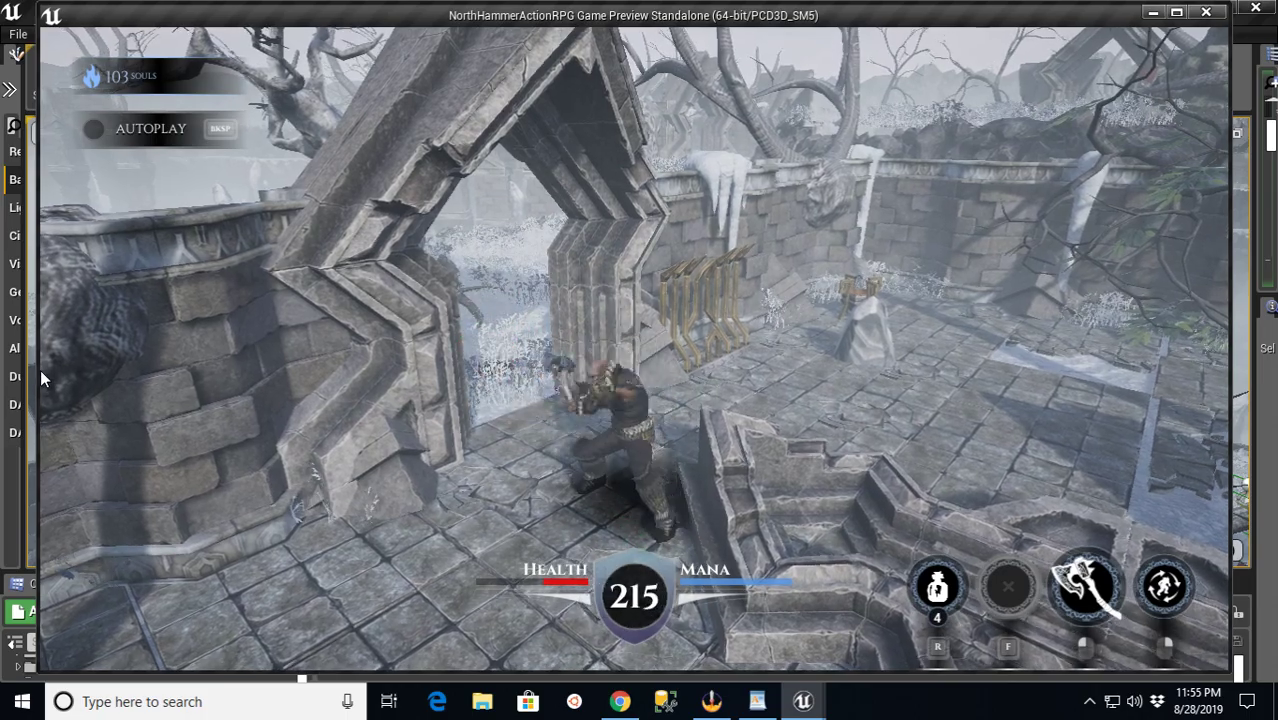
click(41, 373)
Back away from the archway, use a health potion and run across the courtyard into wave 2
key(s)
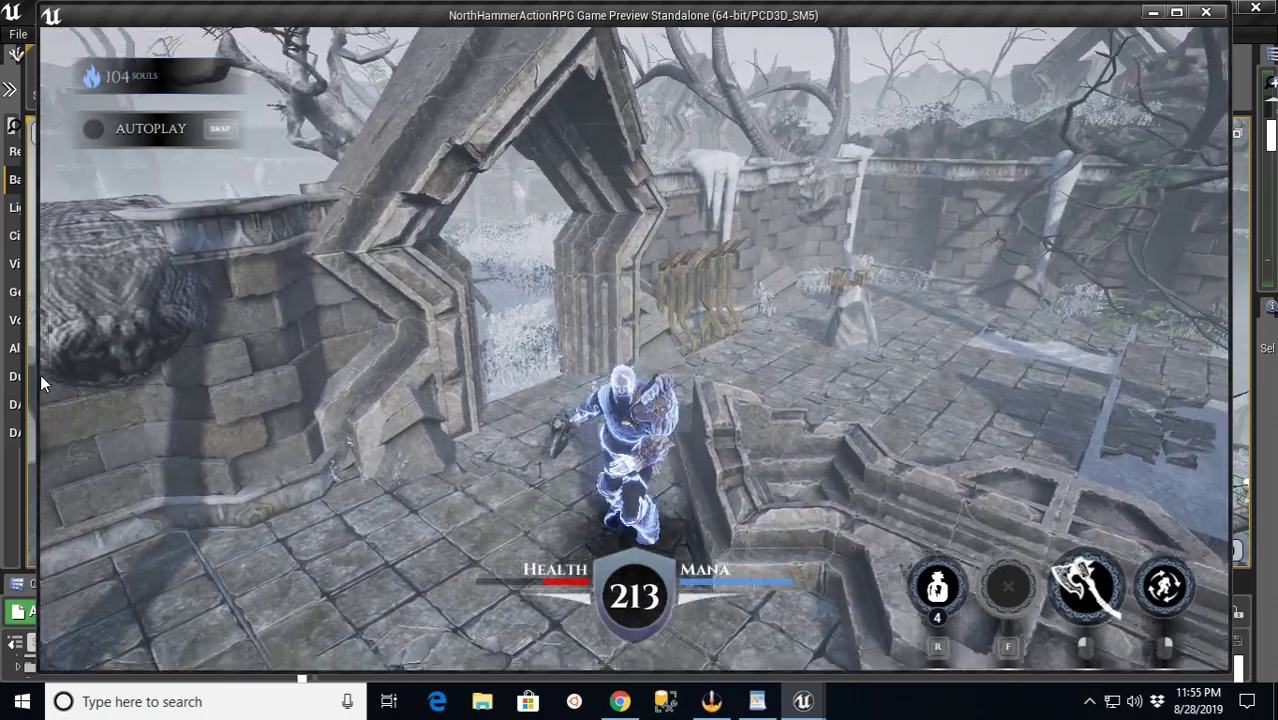
key(r)
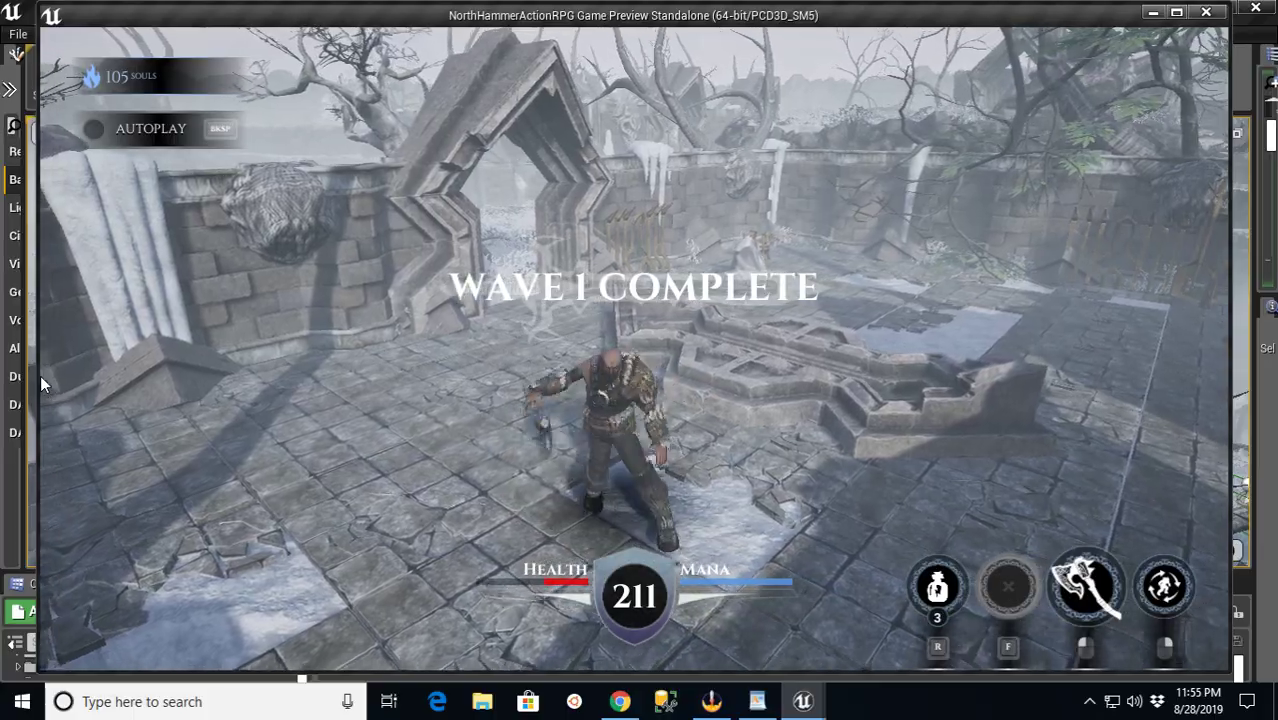
key(s)
key(d)
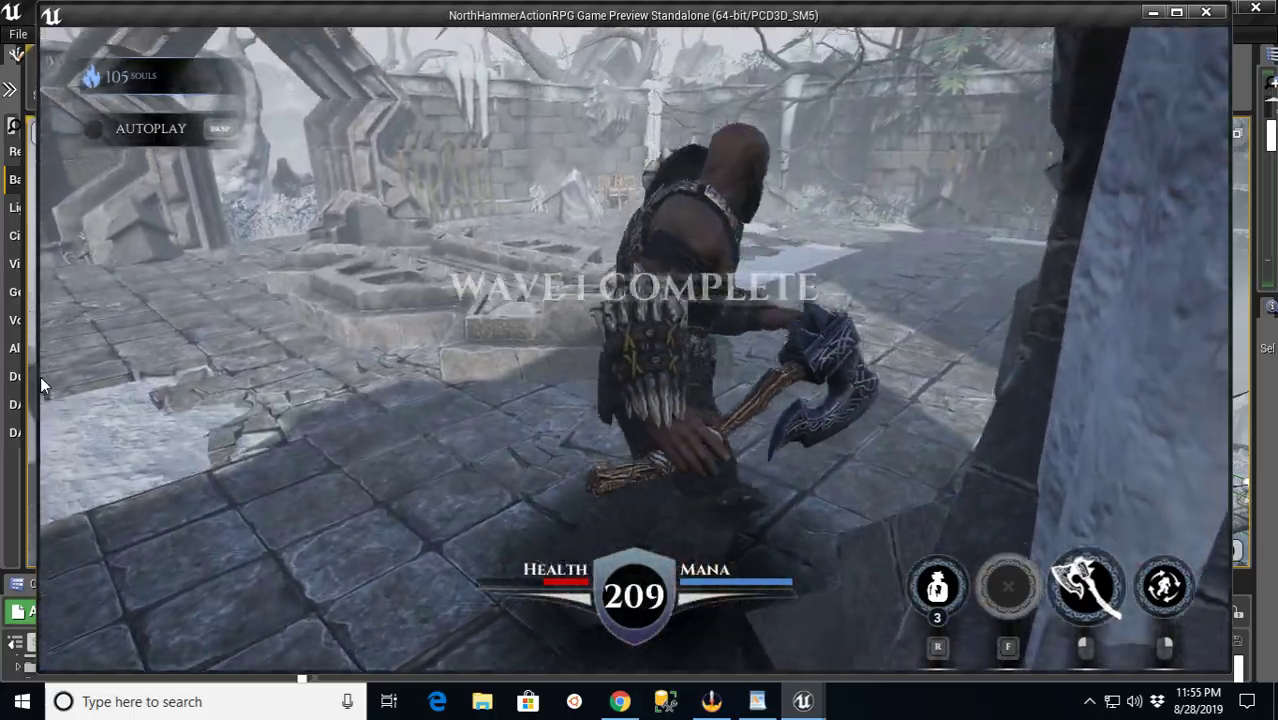
key(w)
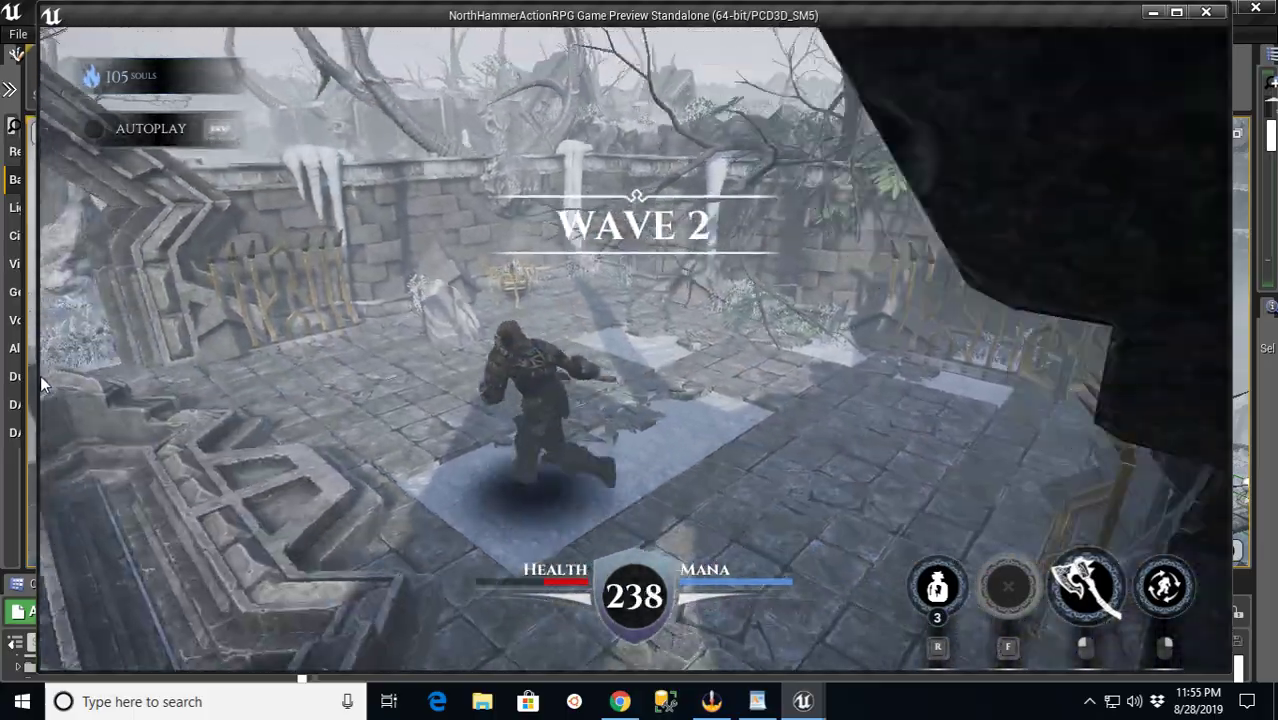
Run through the archway and attack the two wave 2 enemies in the snowy field outside the arena
click(41, 384)
key(w)
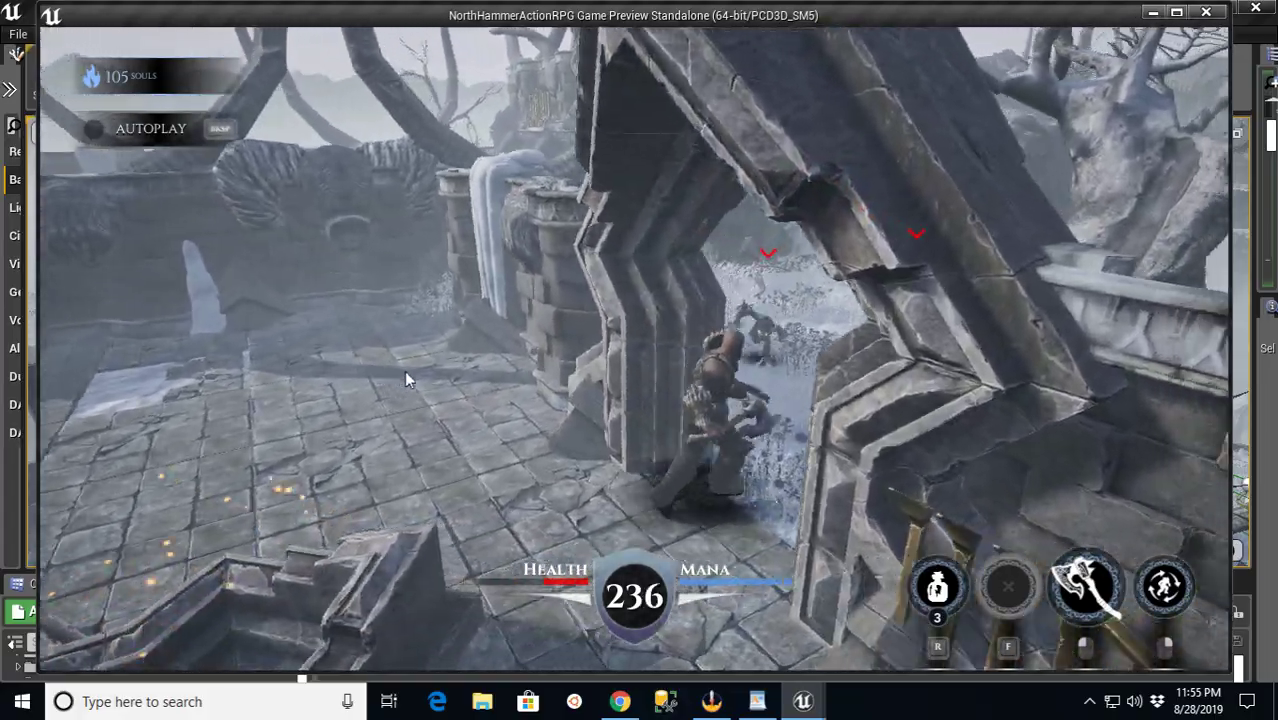
click(385, 378)
click(382, 377)
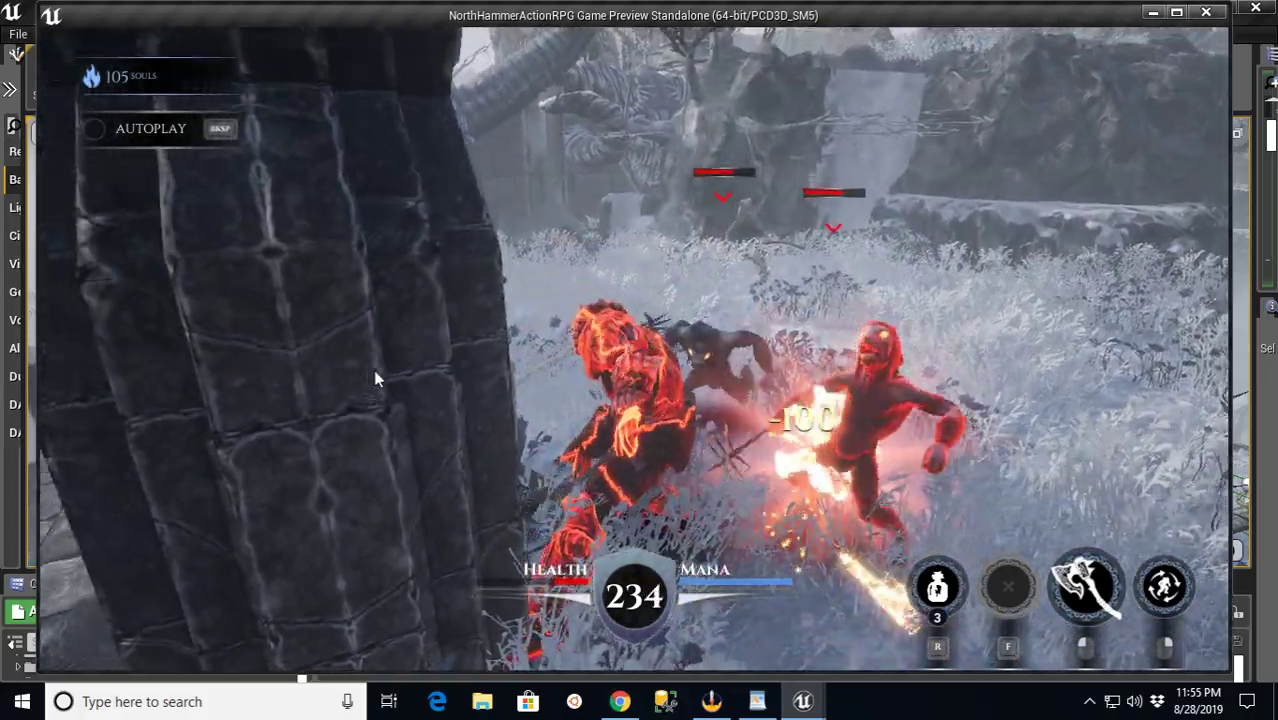
click(373, 378)
click(363, 378)
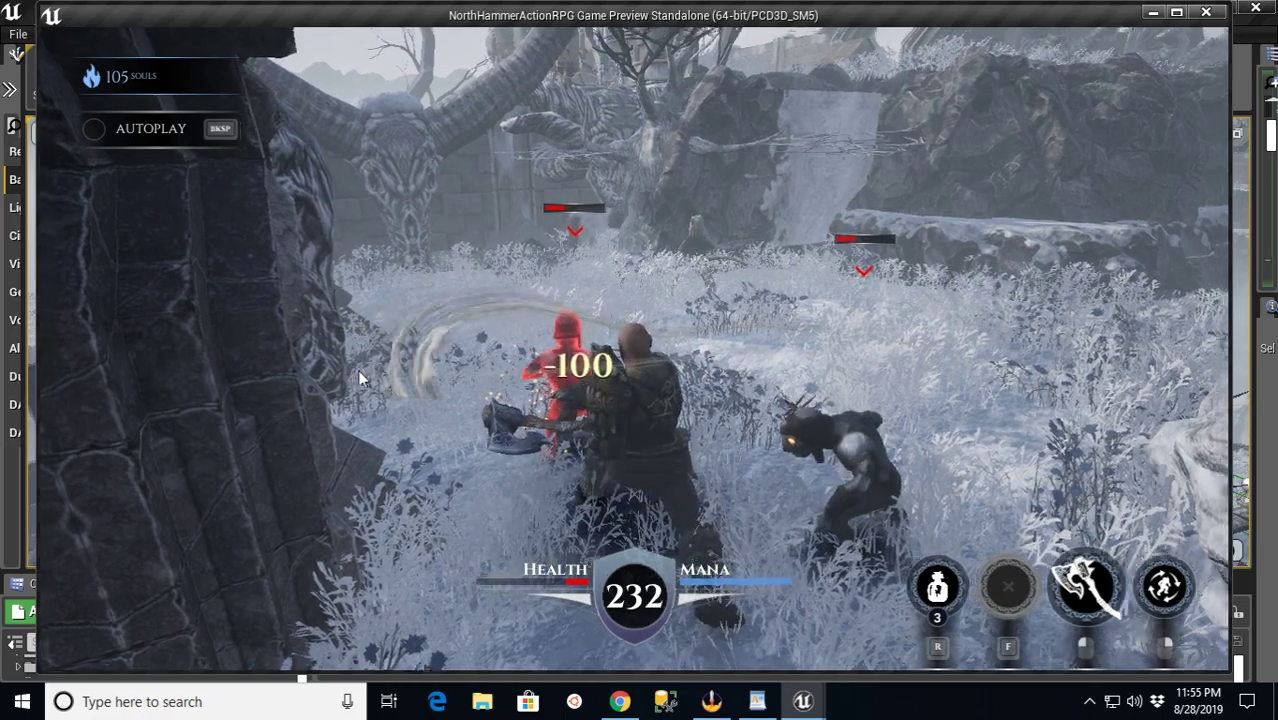
click(359, 378)
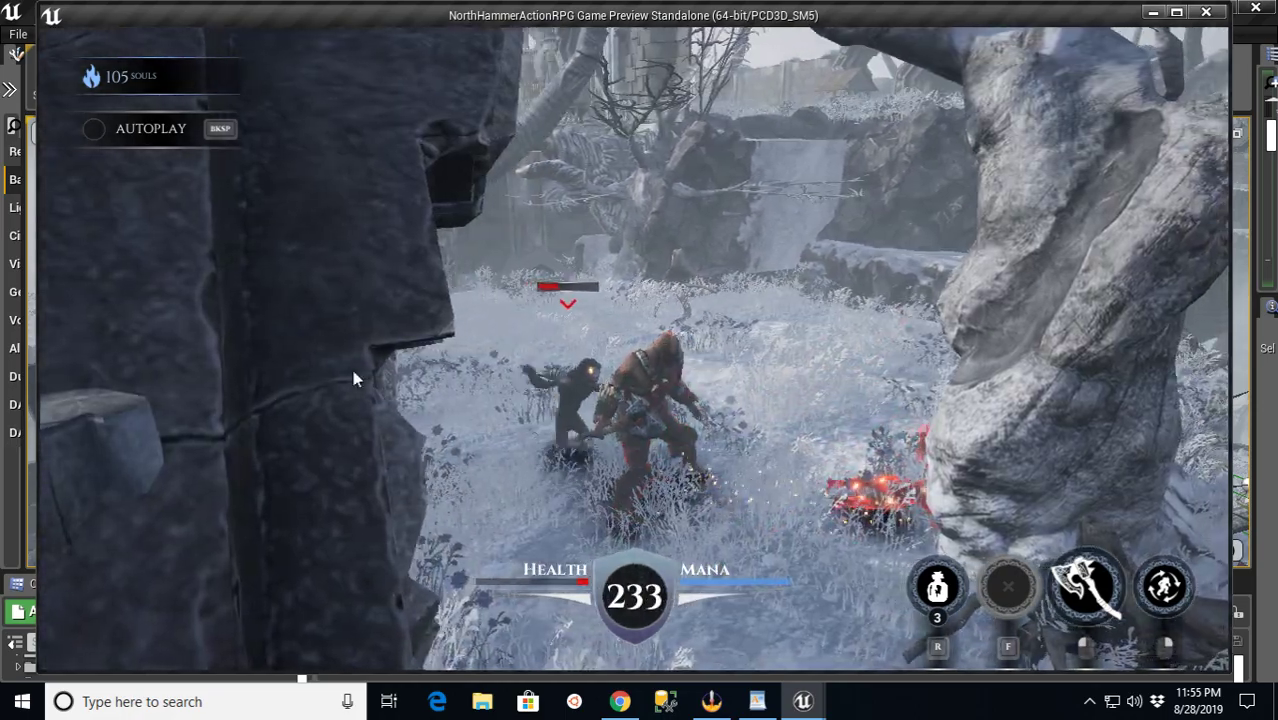
click(357, 377)
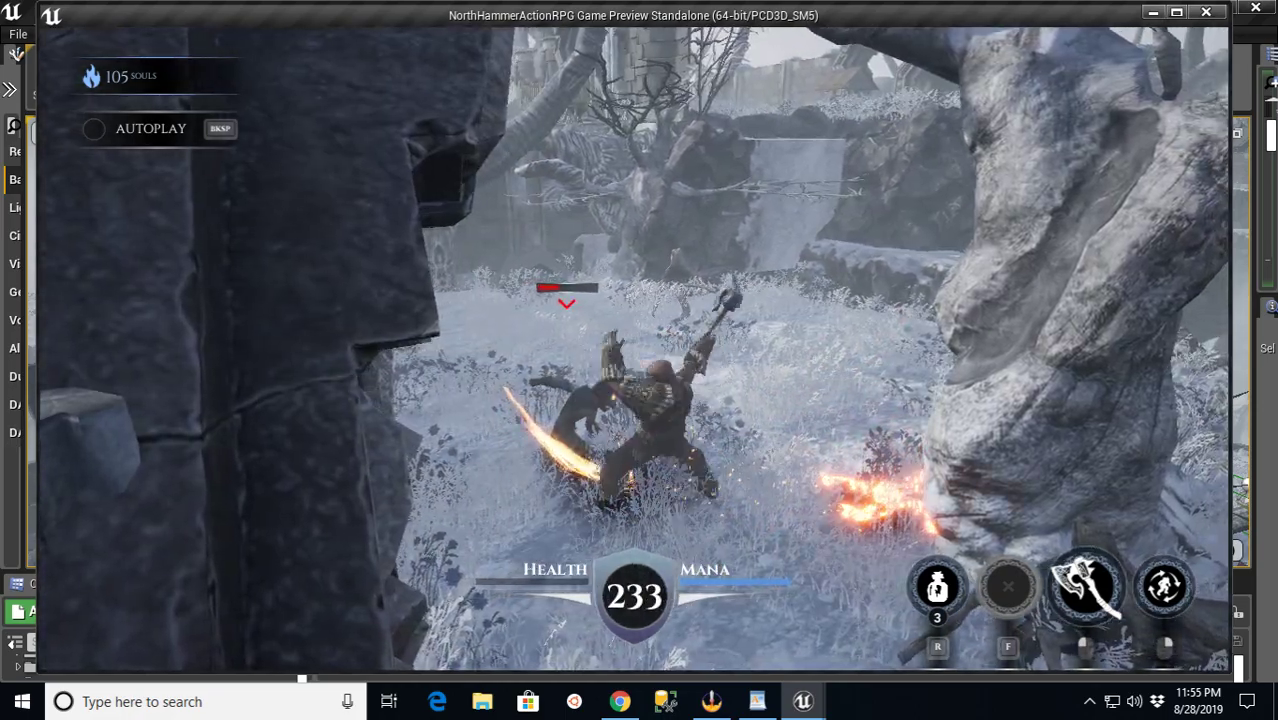
Return to the main menu from the Game Over screen and quit the game preview
key(Escape)
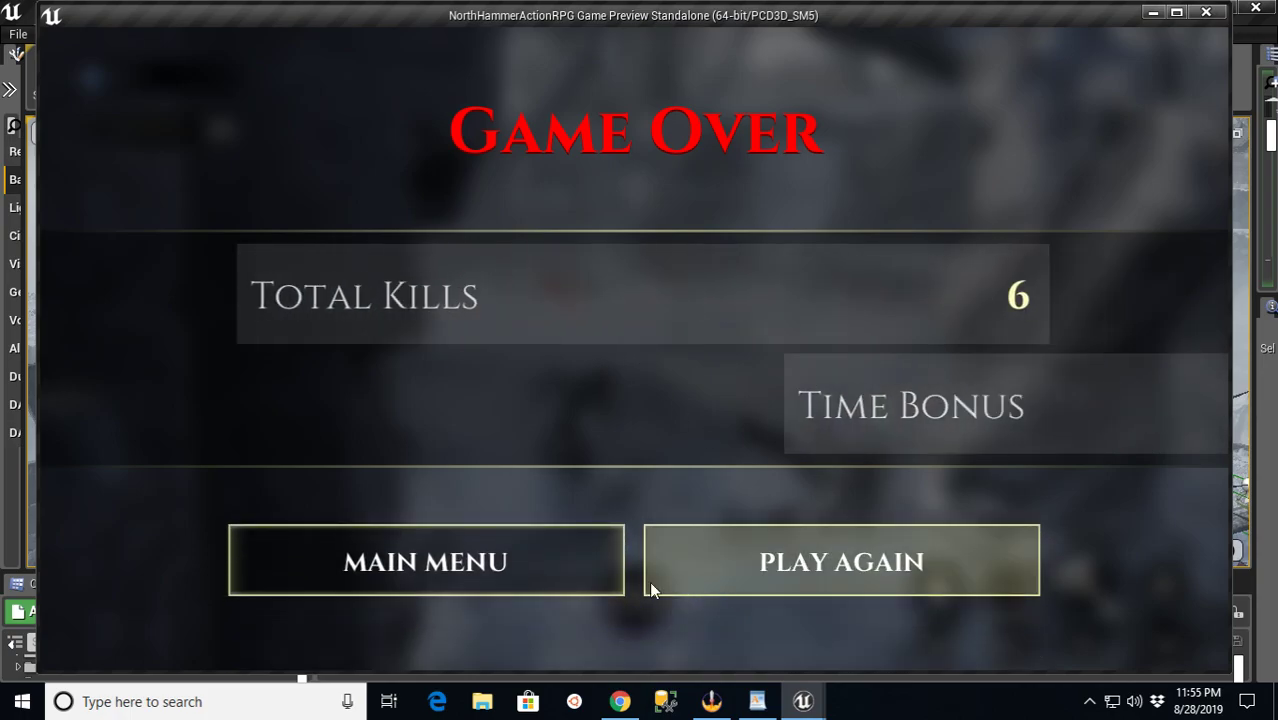
click(505, 557)
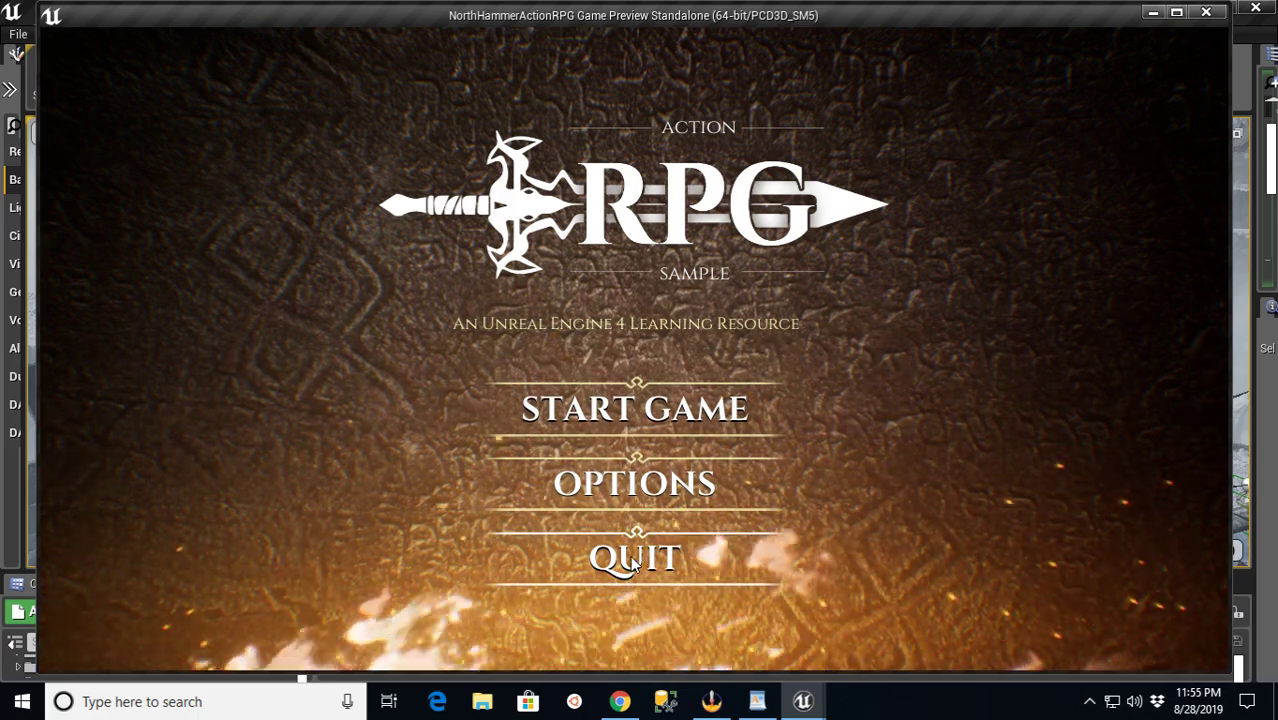
click(632, 556)
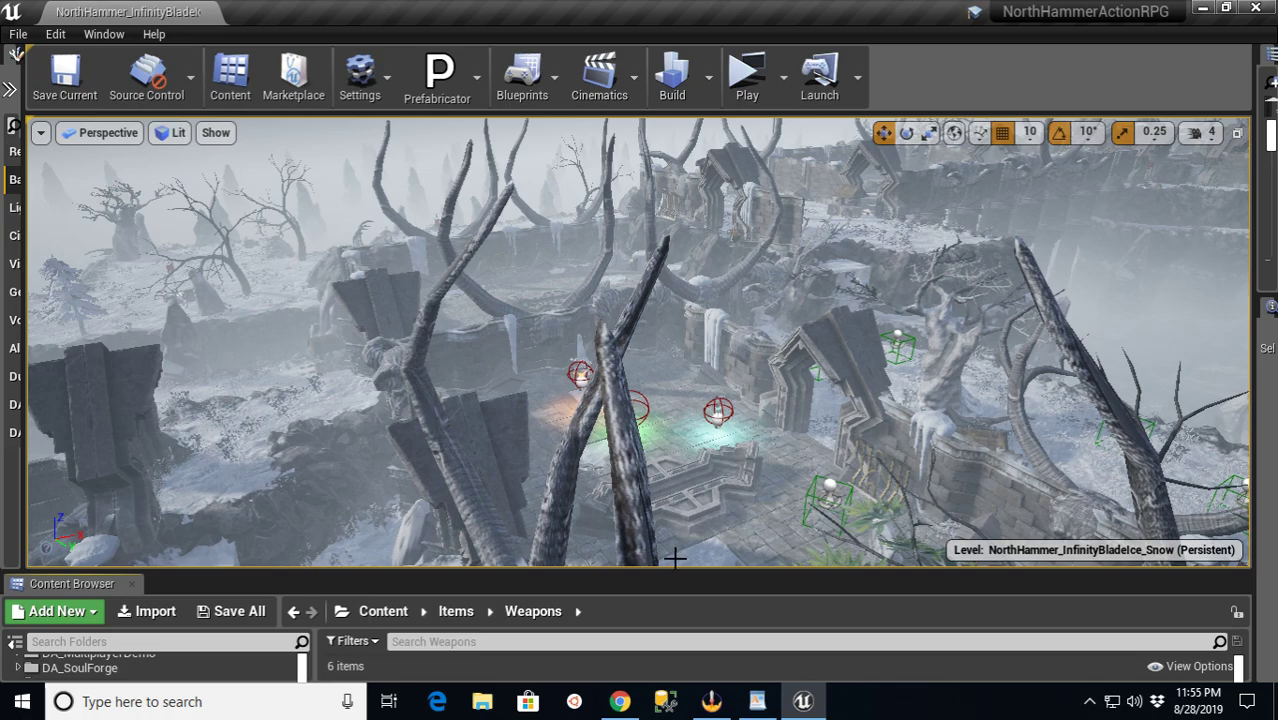
Enlarge the Content Browser upwards and widen the collapsed Modes area beside the viewport
drag(674, 571, 674, 305)
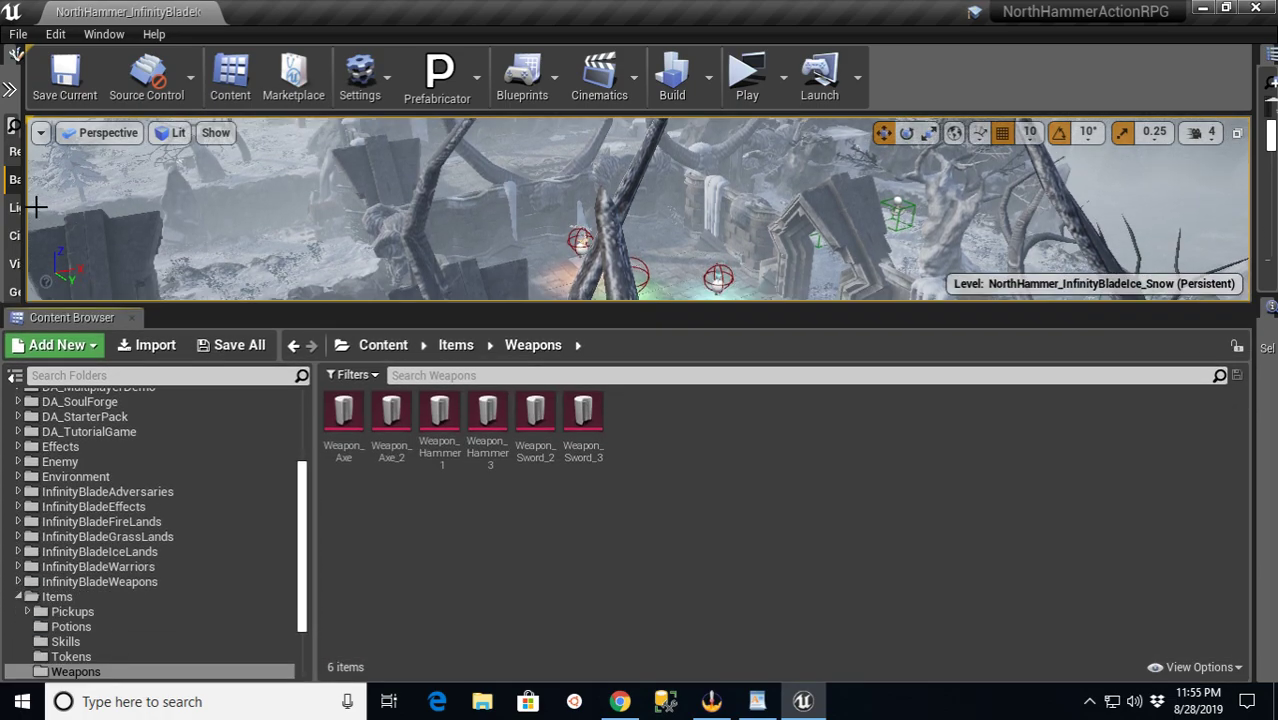
drag(22, 203, 286, 291)
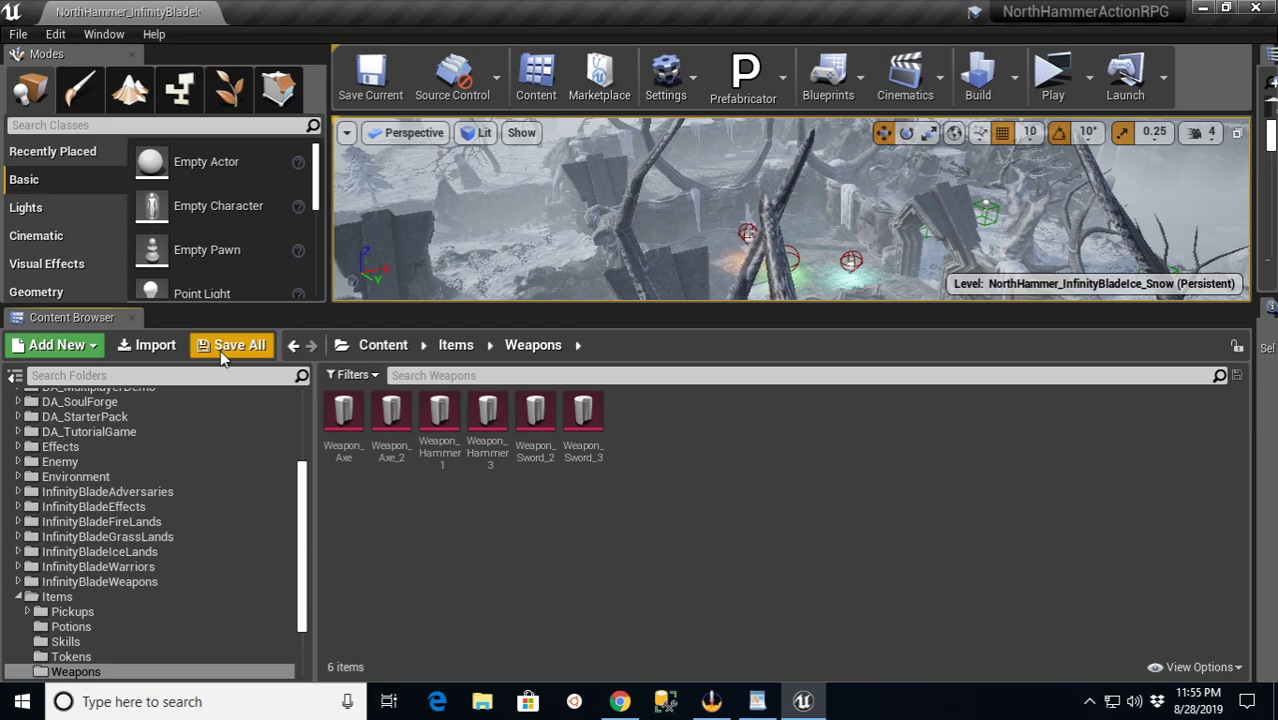
Collapse the Items folder and view the contents of the DA_StarterPack and DA_InfinityBlade_Fire folders
click(18, 597)
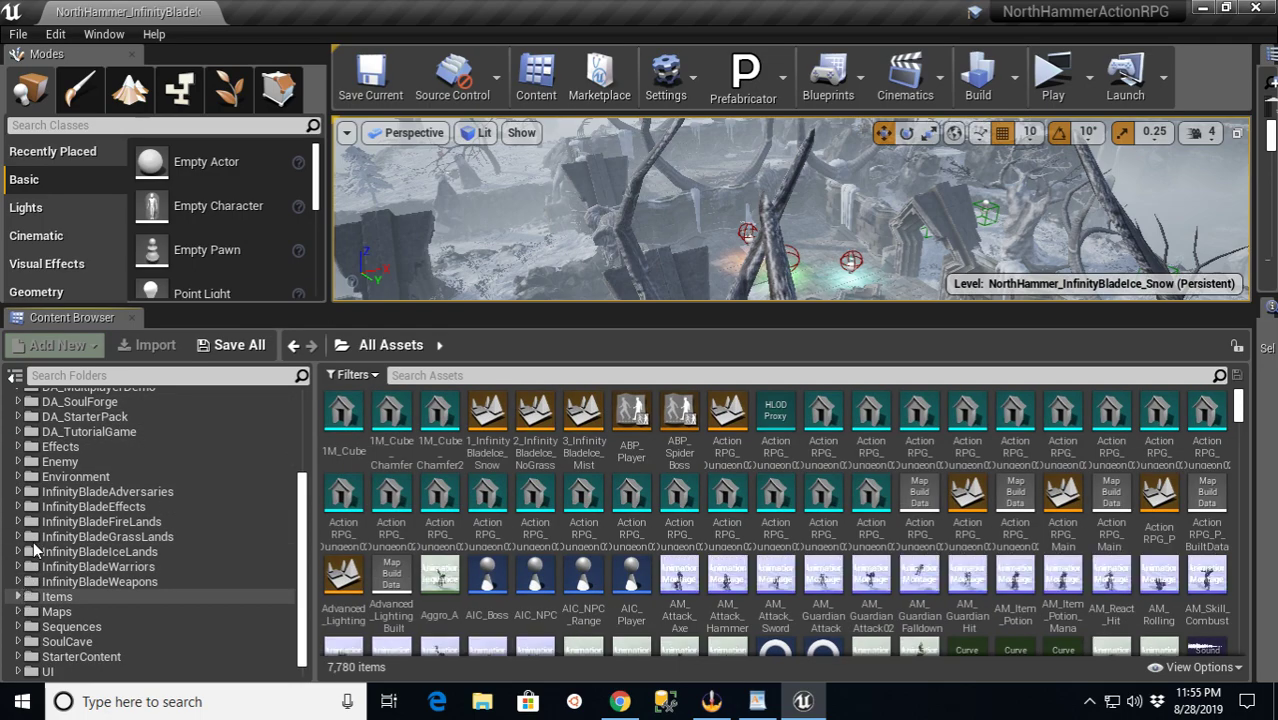
click(98, 417)
scroll(111, 435, up, 5)
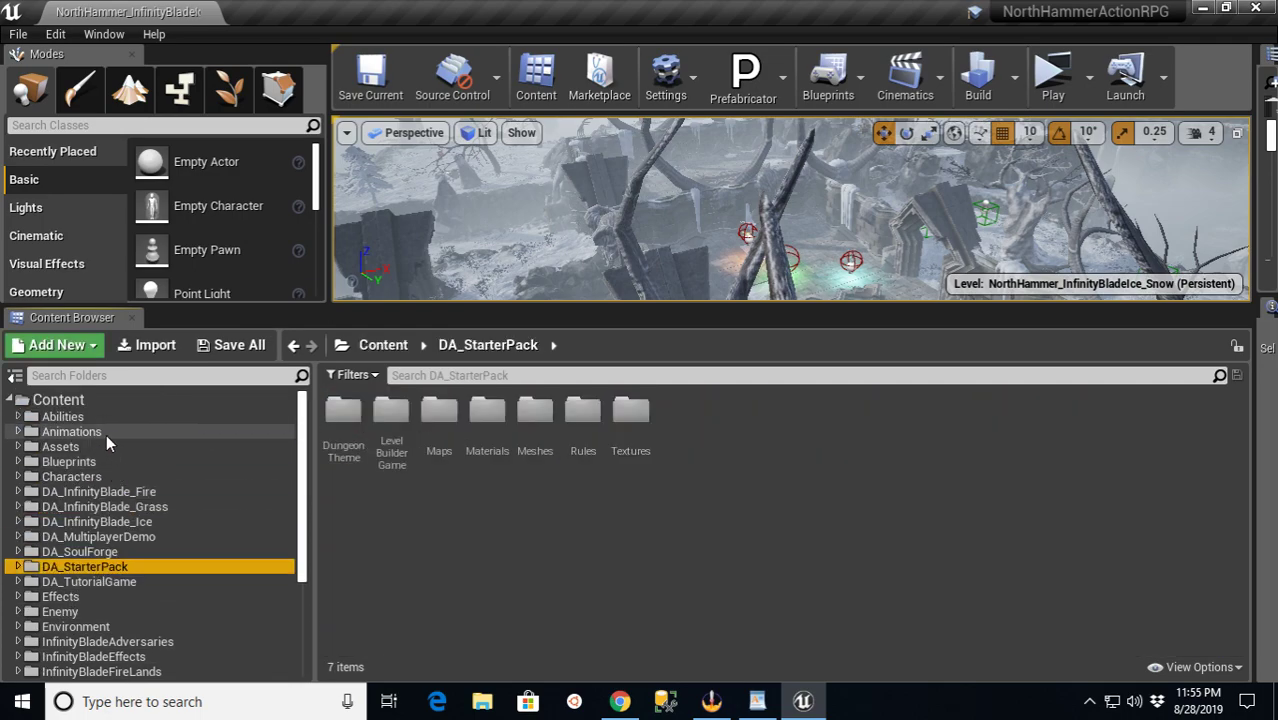
click(86, 491)
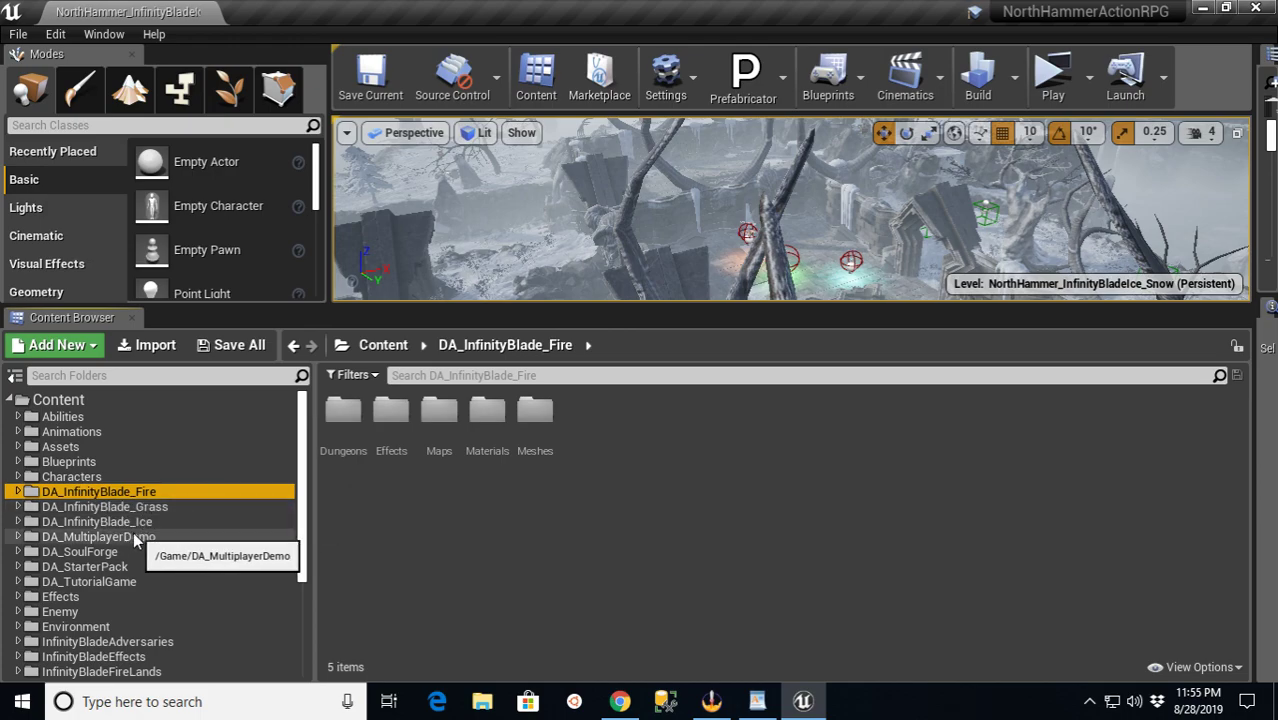
Open the NorthHammer_InfinityBladeIce_Snow level from the Maps folder of DA_InfinityBlade_Ice
click(129, 522)
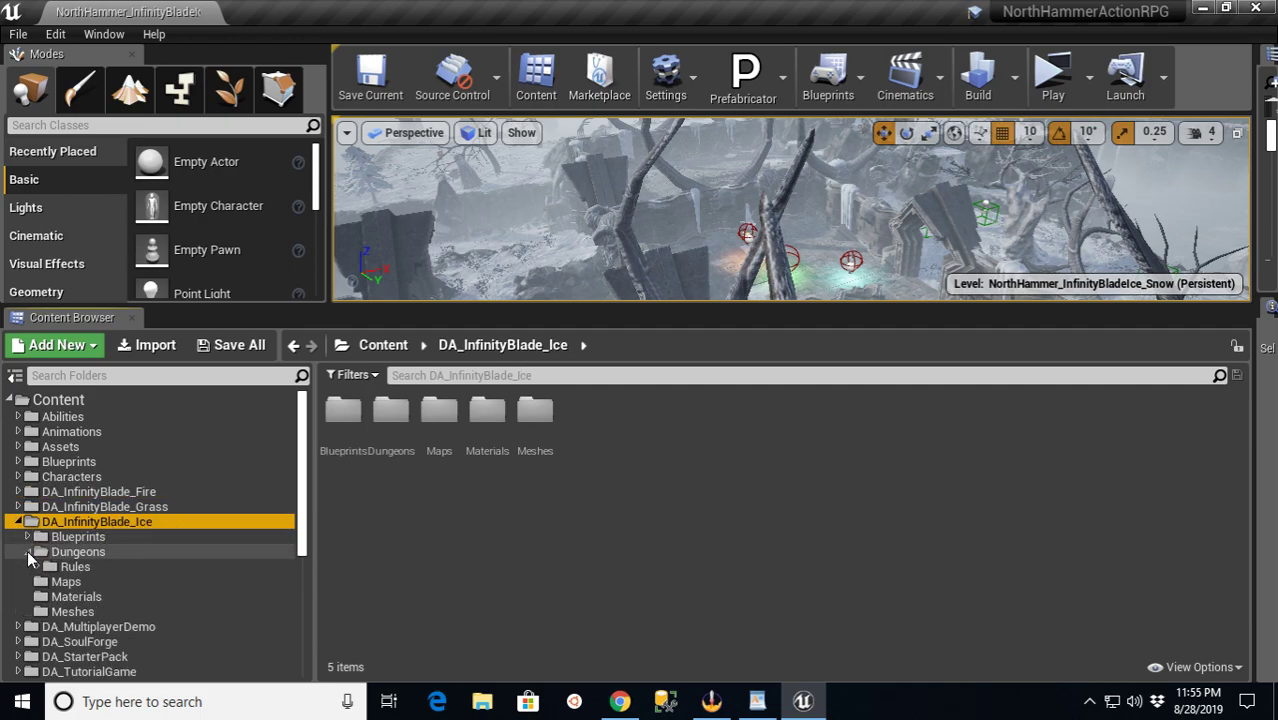
click(36, 553)
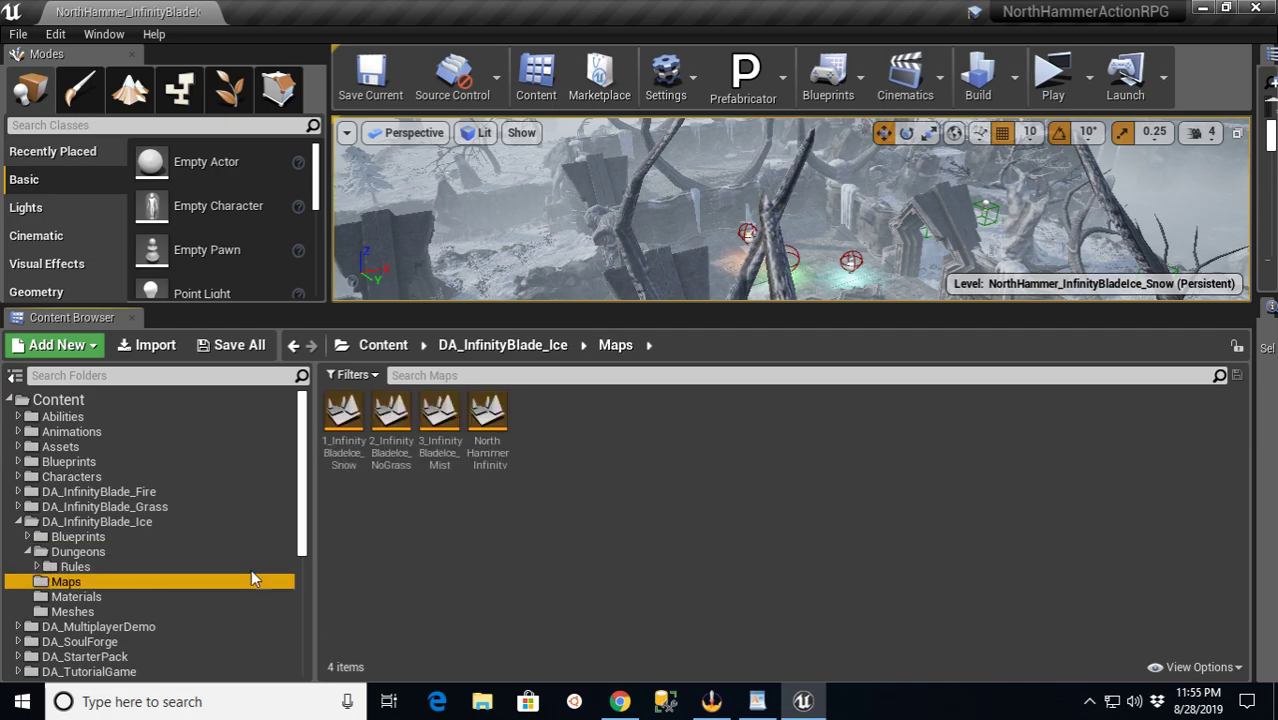
double_click(489, 435)
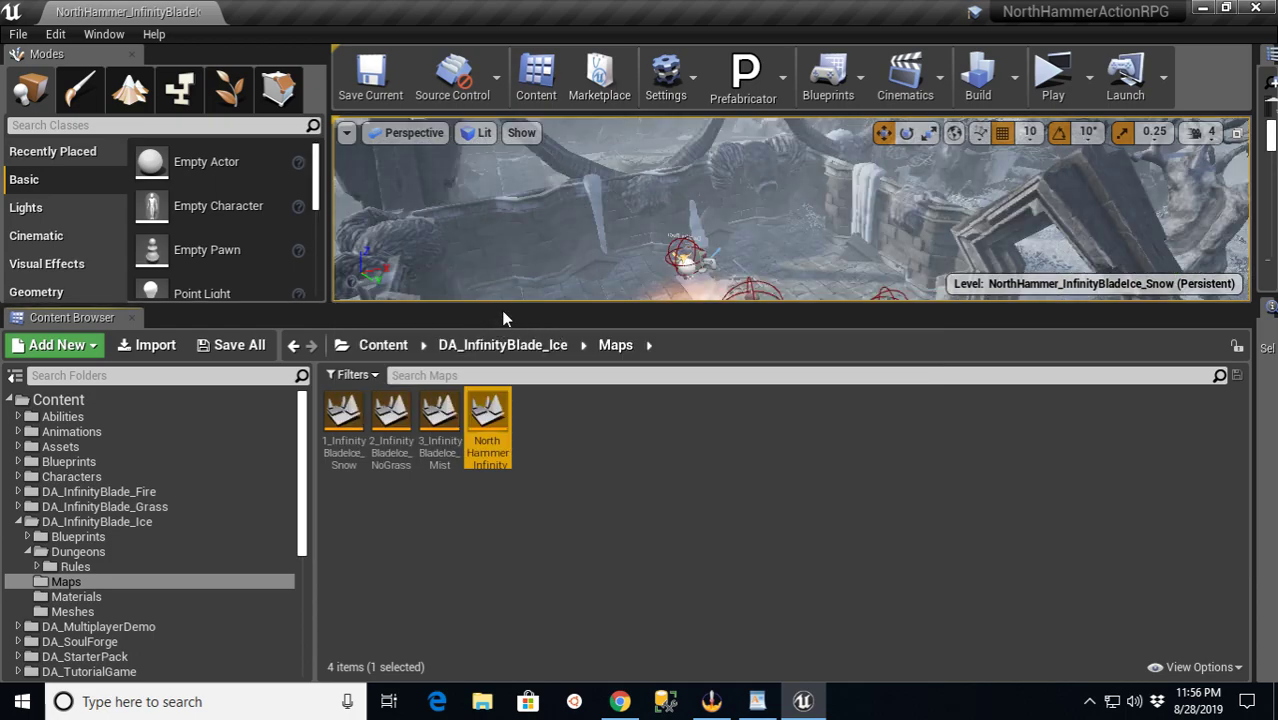
Enlarge the viewport by shrinking the Content Browser and Modes areas, and view the snow level's arena from farther back
drag(501, 310, 503, 522)
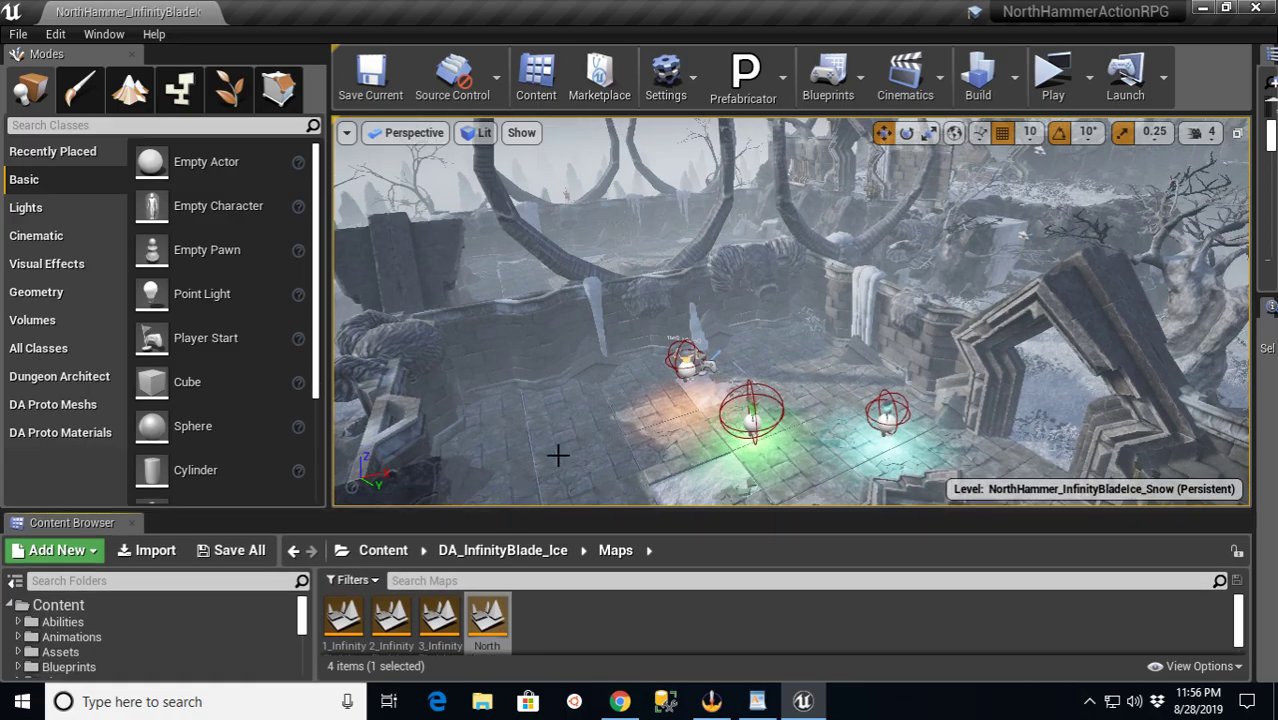
drag(327, 332, 163, 332)
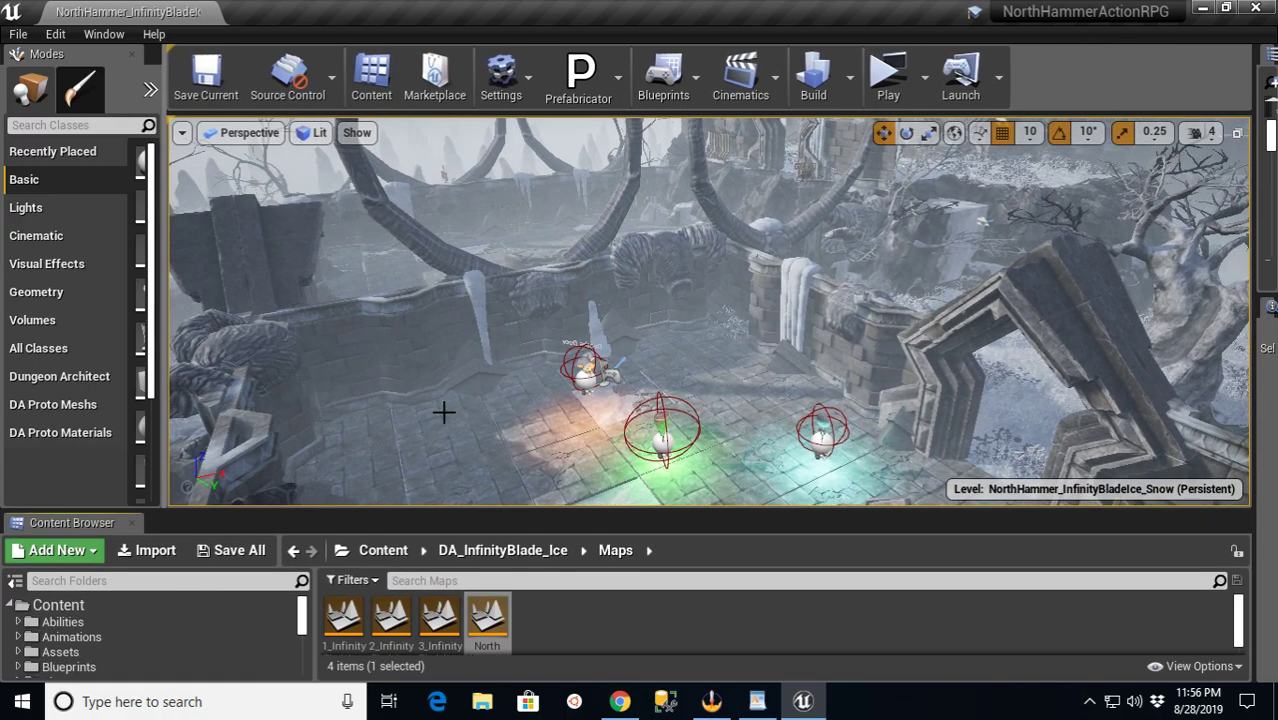
scroll(602, 379, down, 5)
scroll(593, 413, down, 4)
right_drag(845, 371, 800, 415)
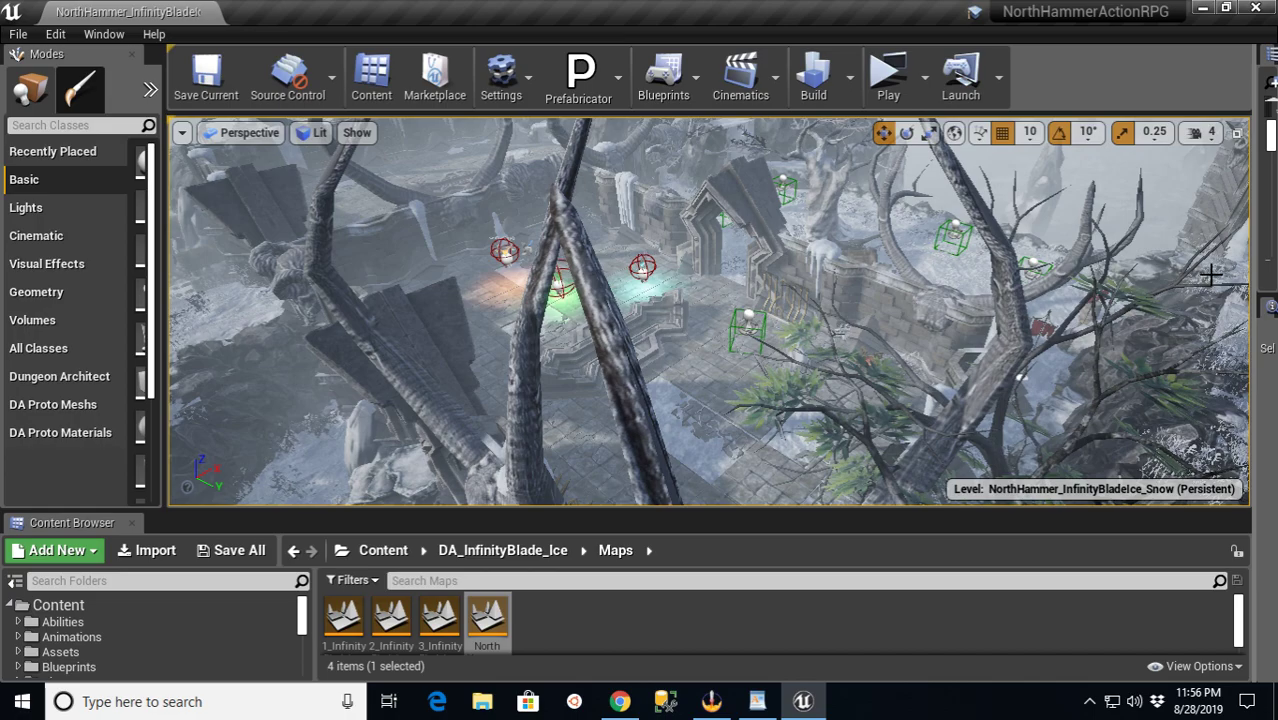
Widen the World Outliner and Details area and inspect NPC_SpawnBox through NPC_SpawnBox5 in the AI folder one by one
drag(1254, 263, 818, 300)
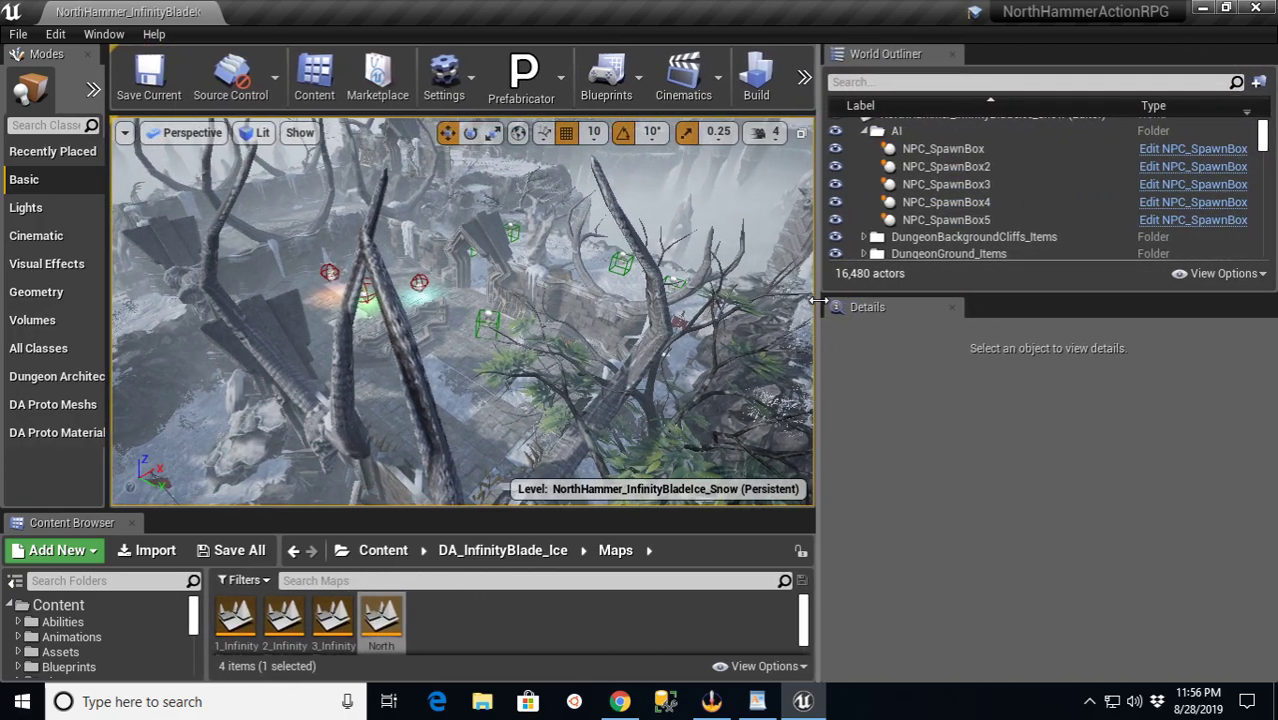
click(929, 150)
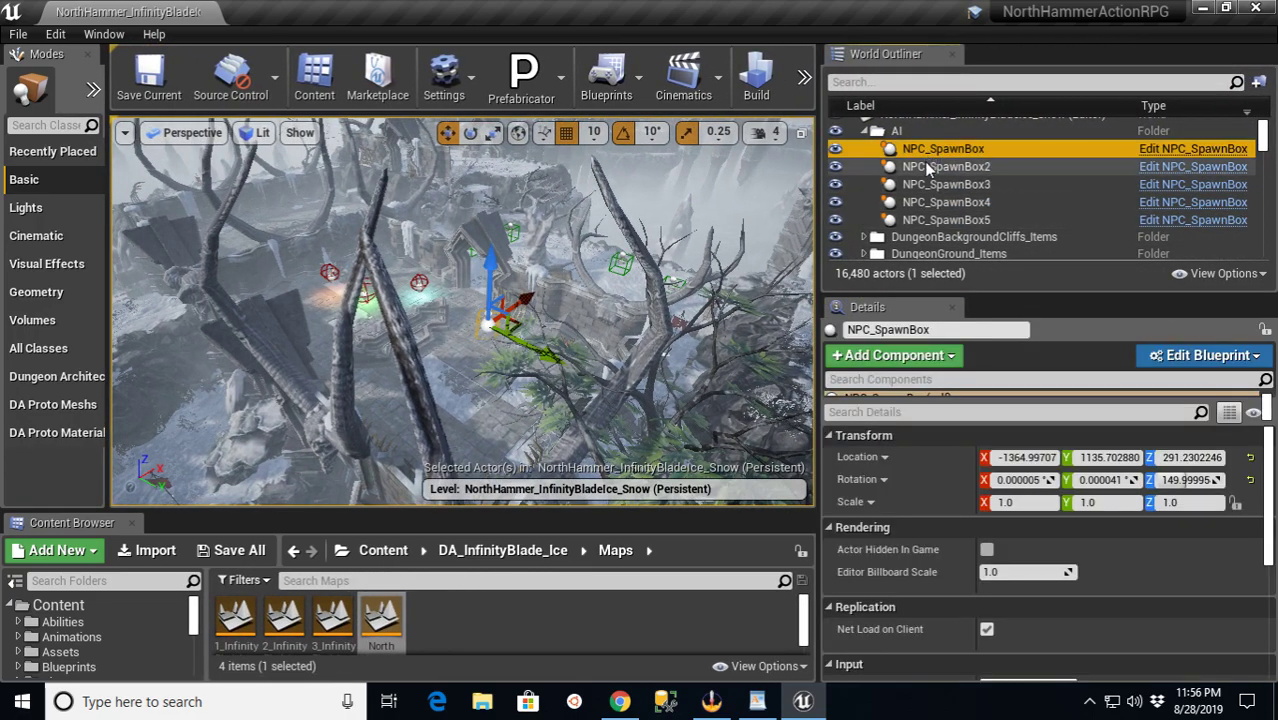
click(929, 167)
click(930, 185)
click(931, 203)
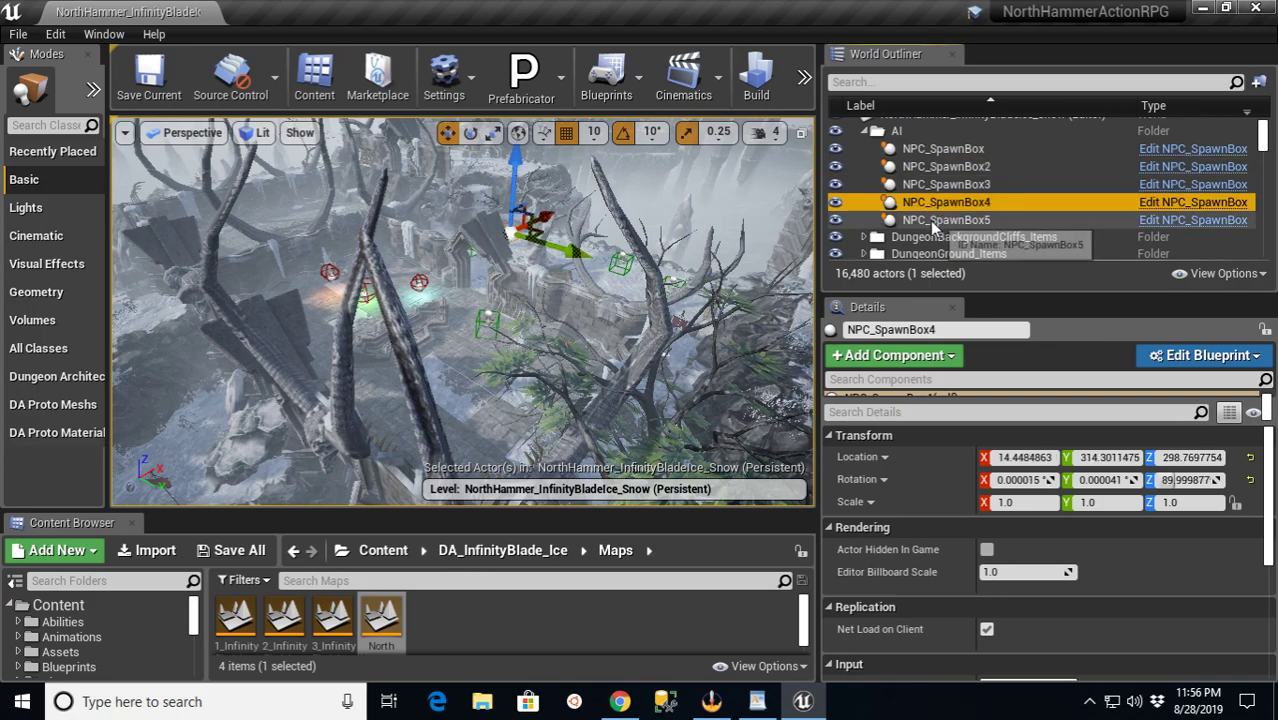
click(932, 221)
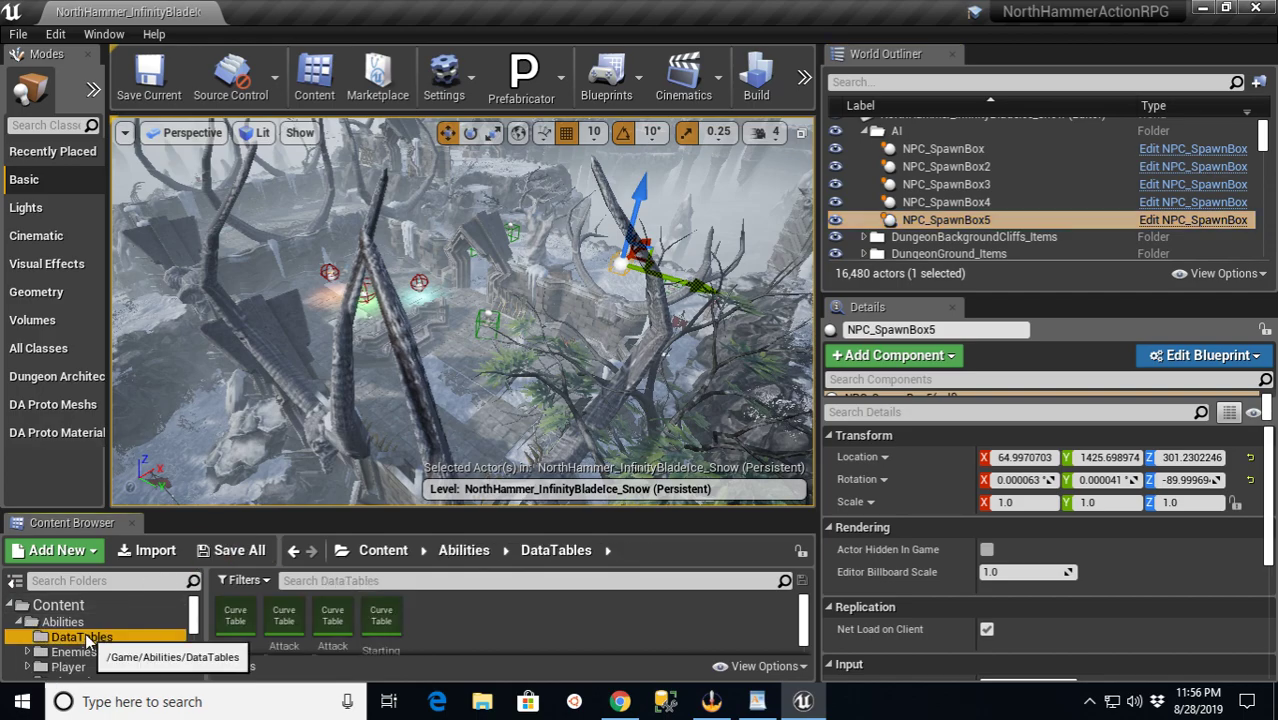
Enlarge the Content Browser and examine the StartingStats curve table from the Abilities DataTables folder, closing it after viewing
drag(464, 510, 464, 448)
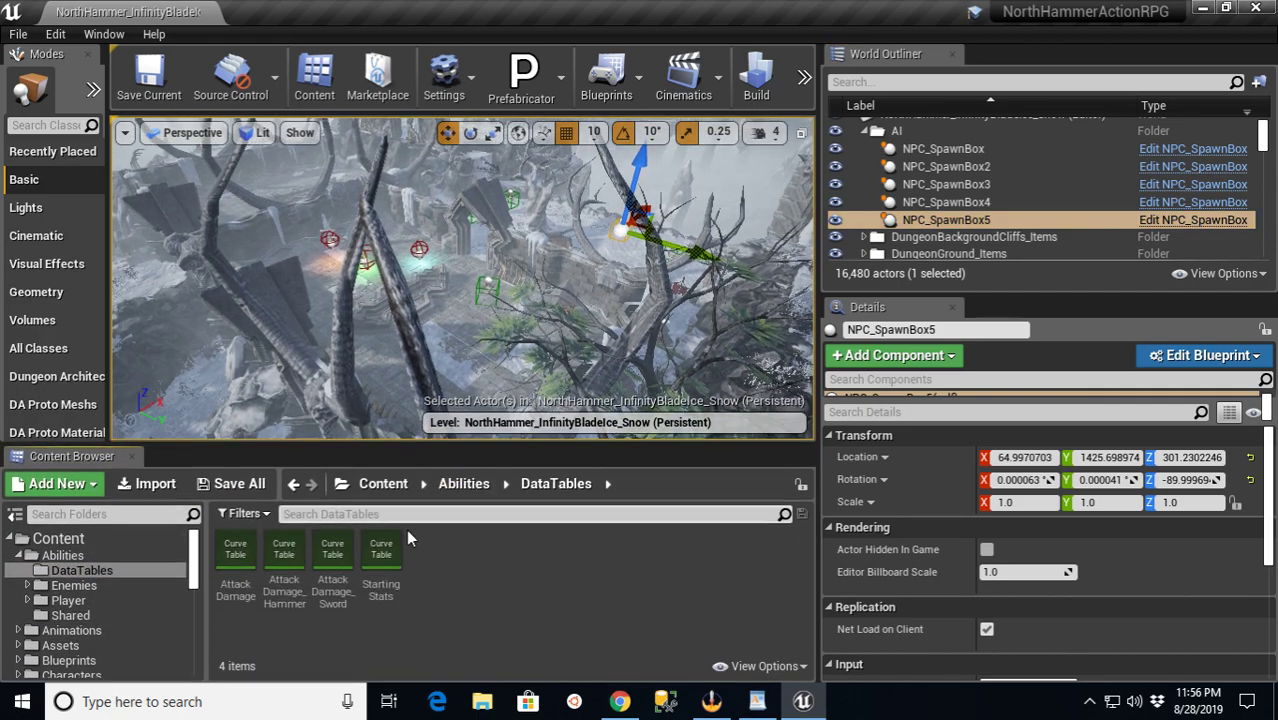
double_click(380, 545)
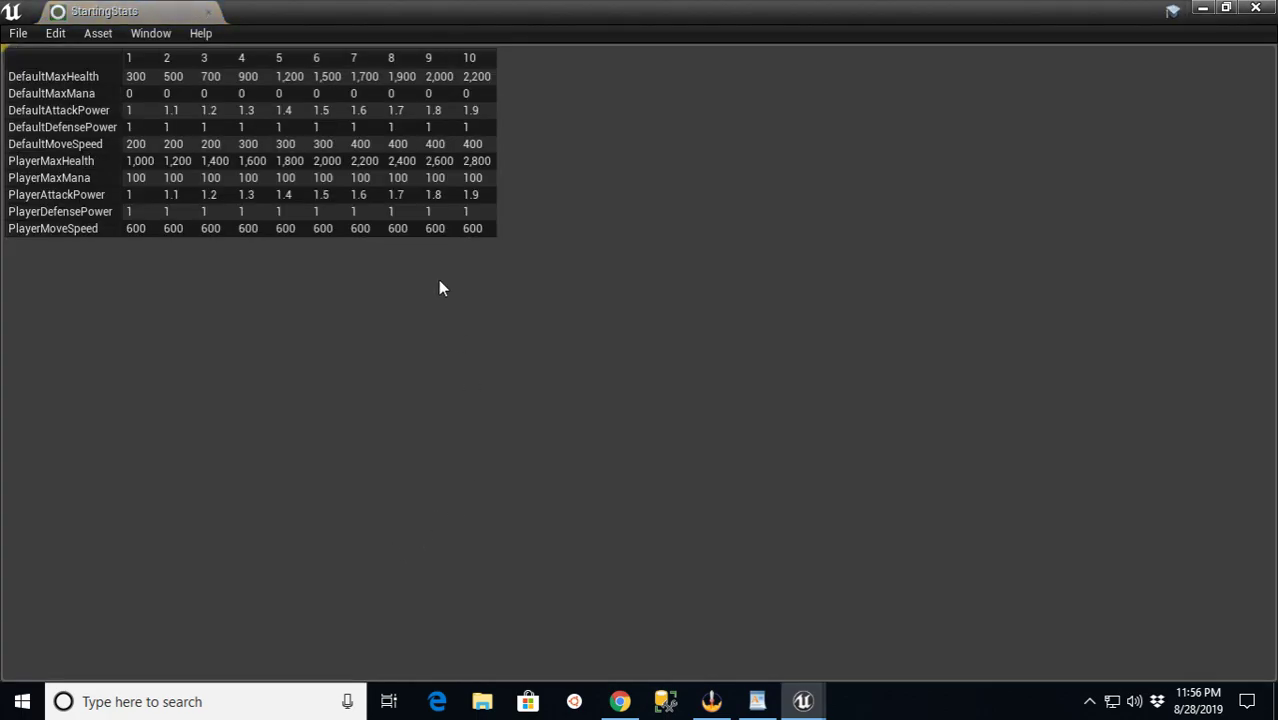
click(208, 11)
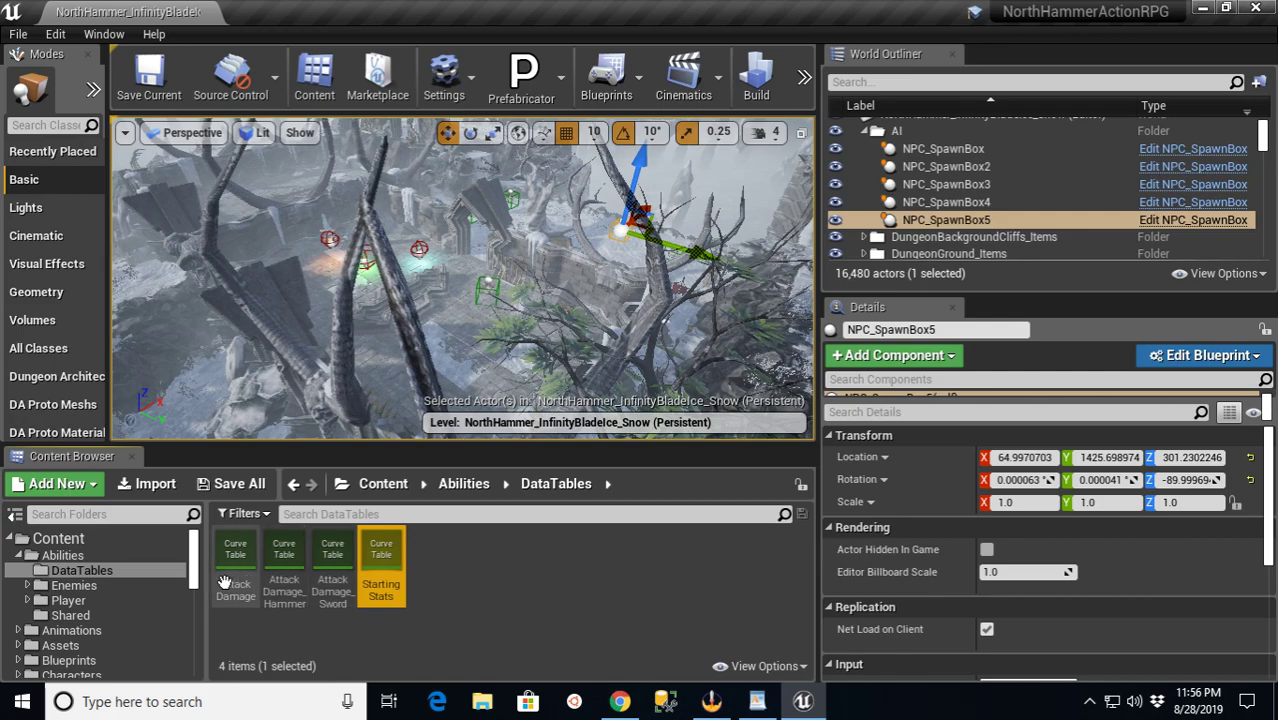
Examine the GE_PlayerStats blueprint in the Abilities Player folder, close it, and look through the project's folder tree
click(66, 600)
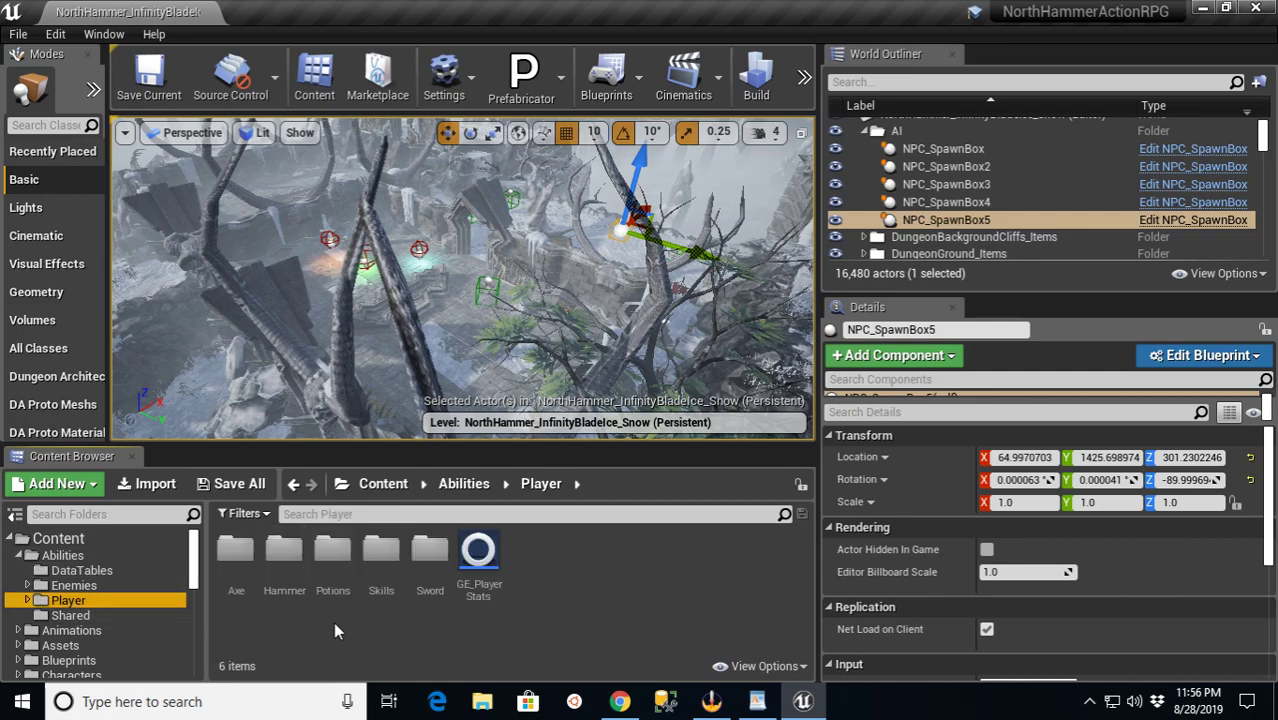
double_click(478, 555)
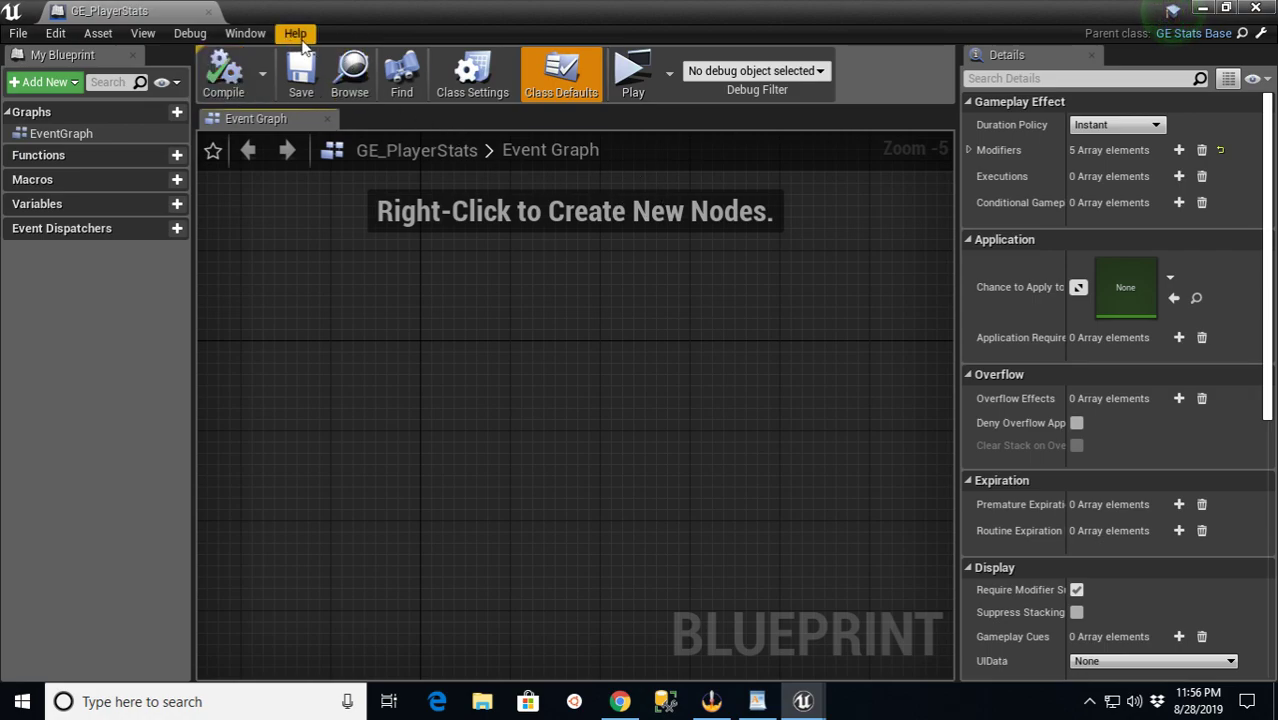
click(208, 12)
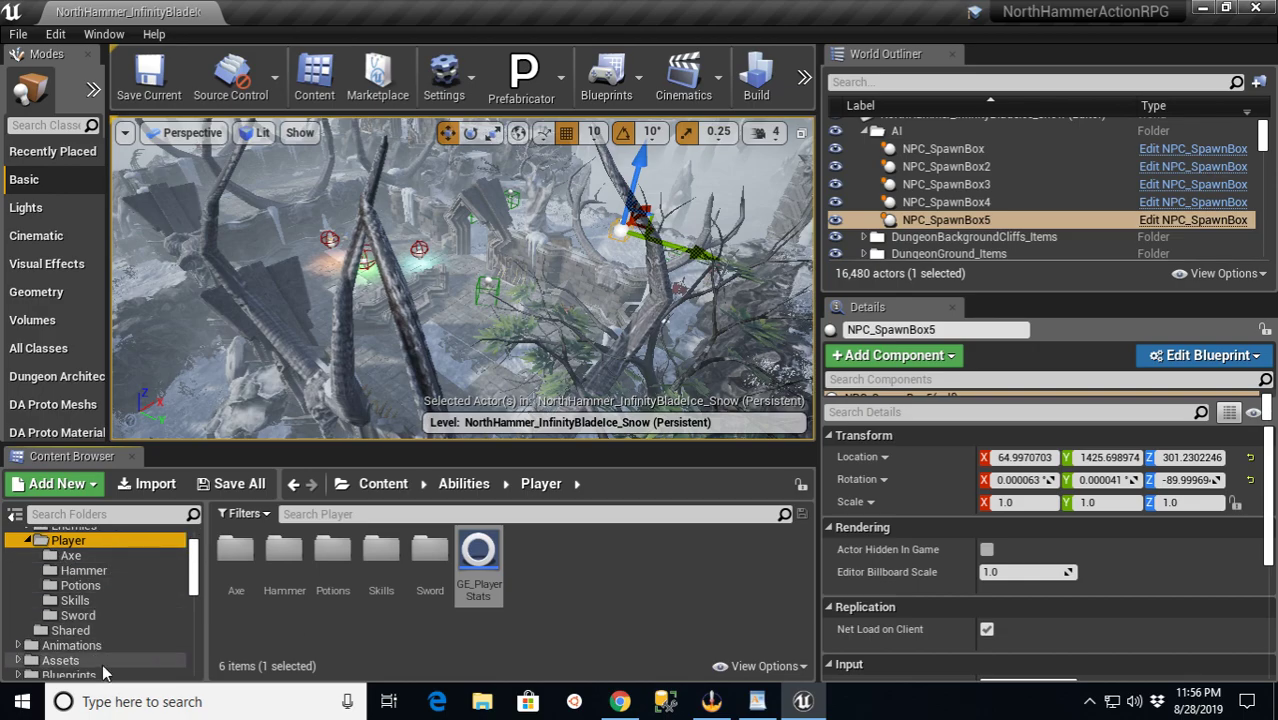
scroll(140, 613, down, 3)
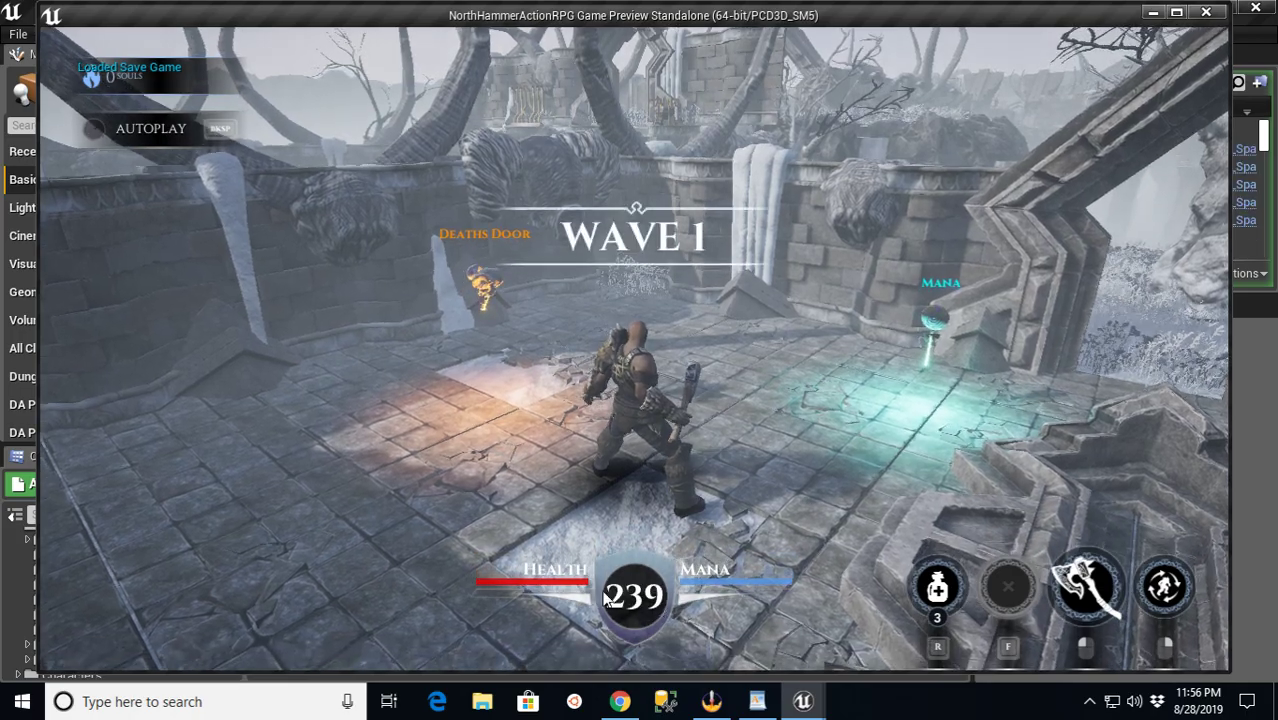
Move the character and fight the Wave 1 enemies in the standalone game preview, and exit back to the level editor
click(504, 403)
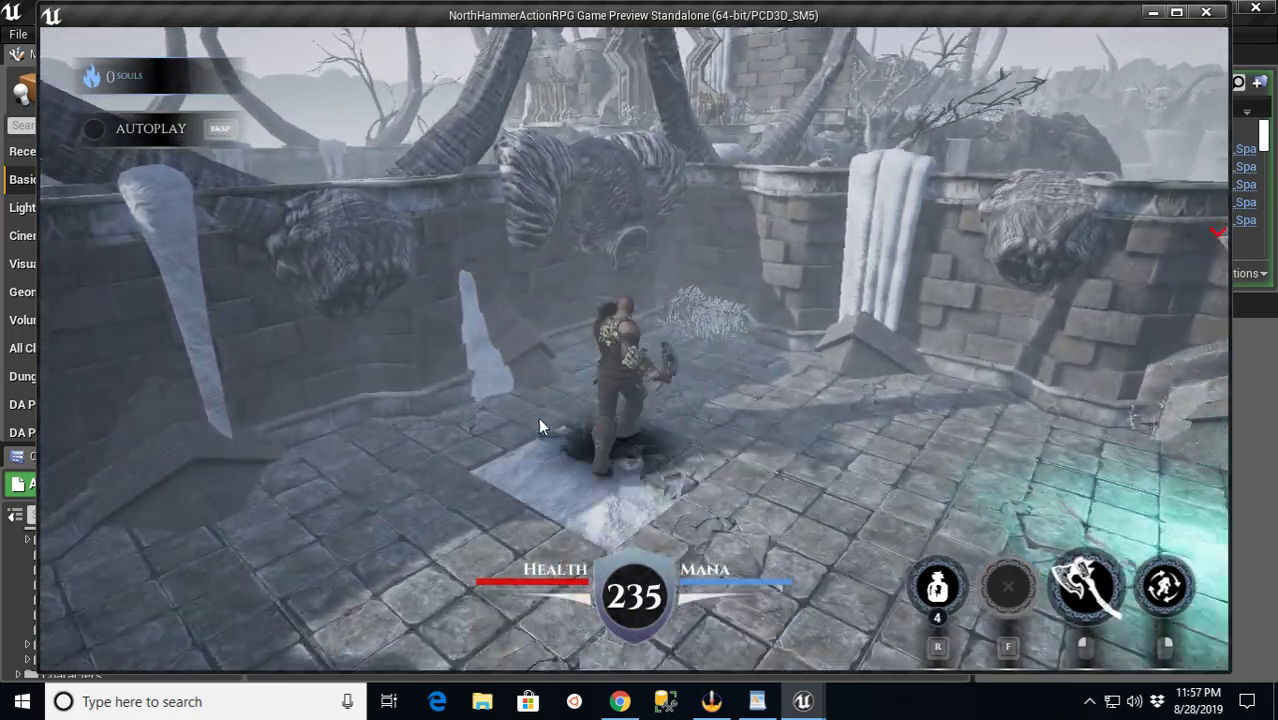
click(861, 450)
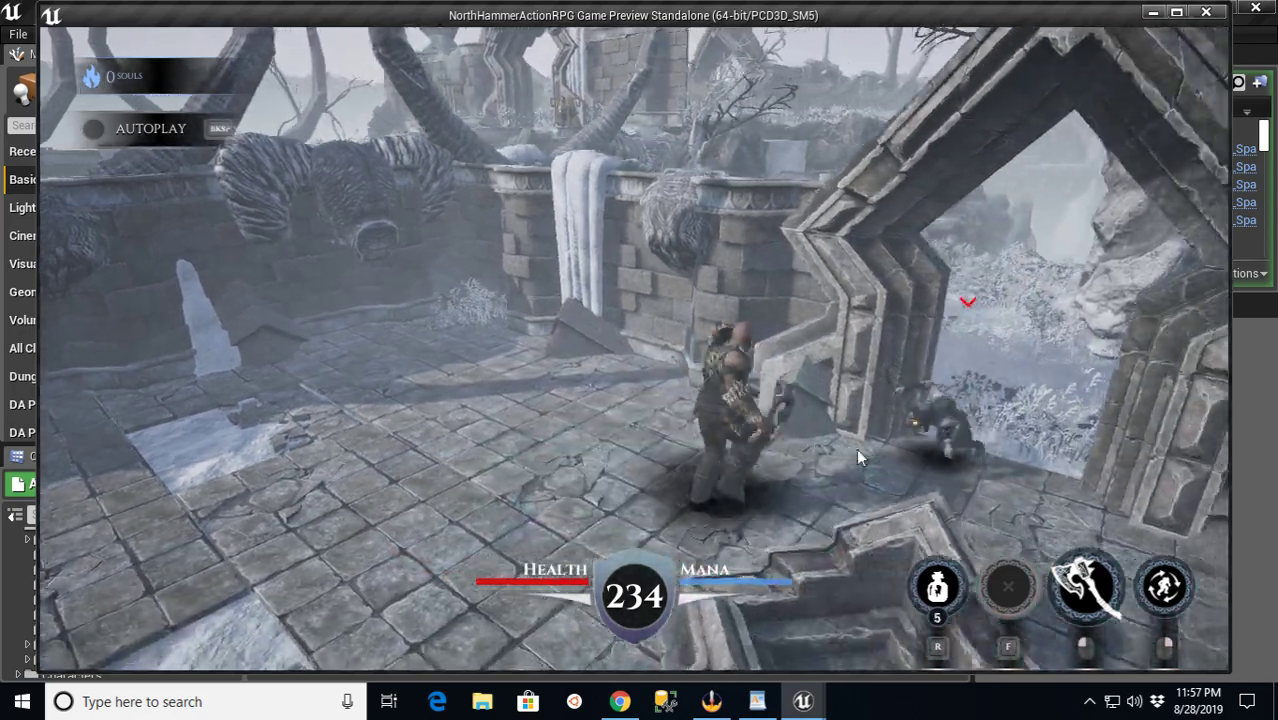
click(858, 450)
click(849, 450)
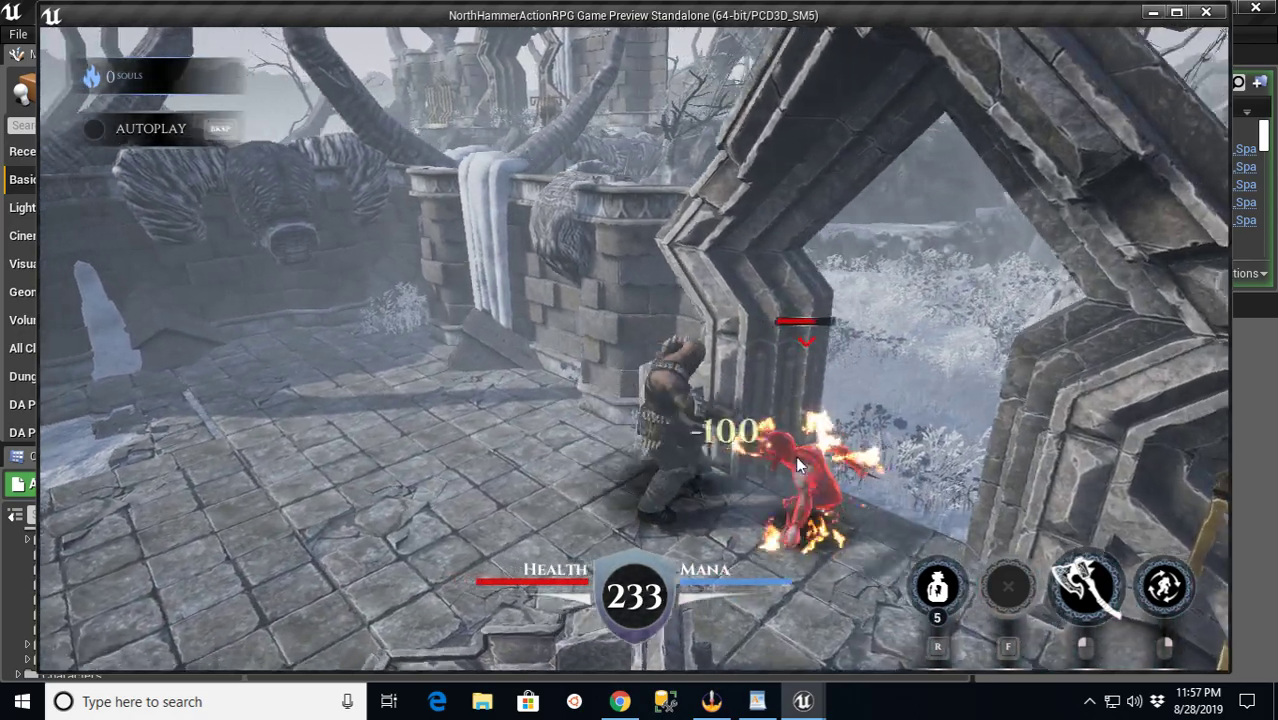
click(796, 457)
click(725, 498)
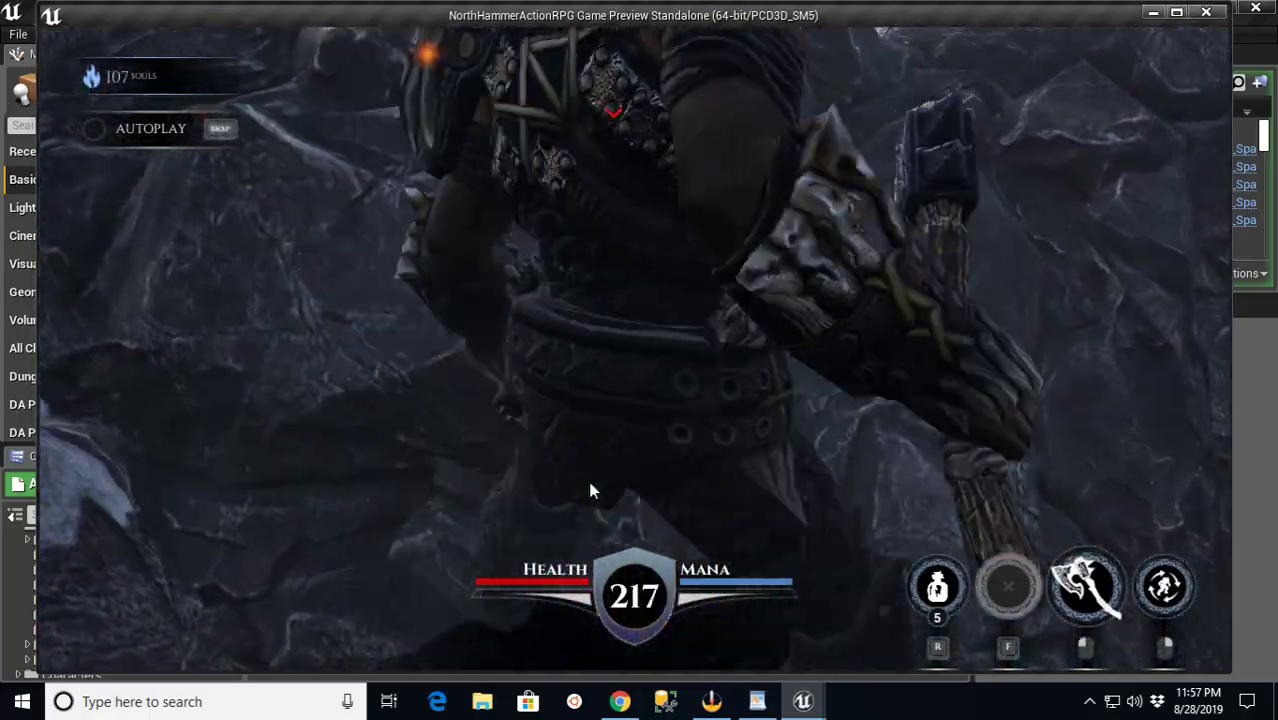
key(Escape)
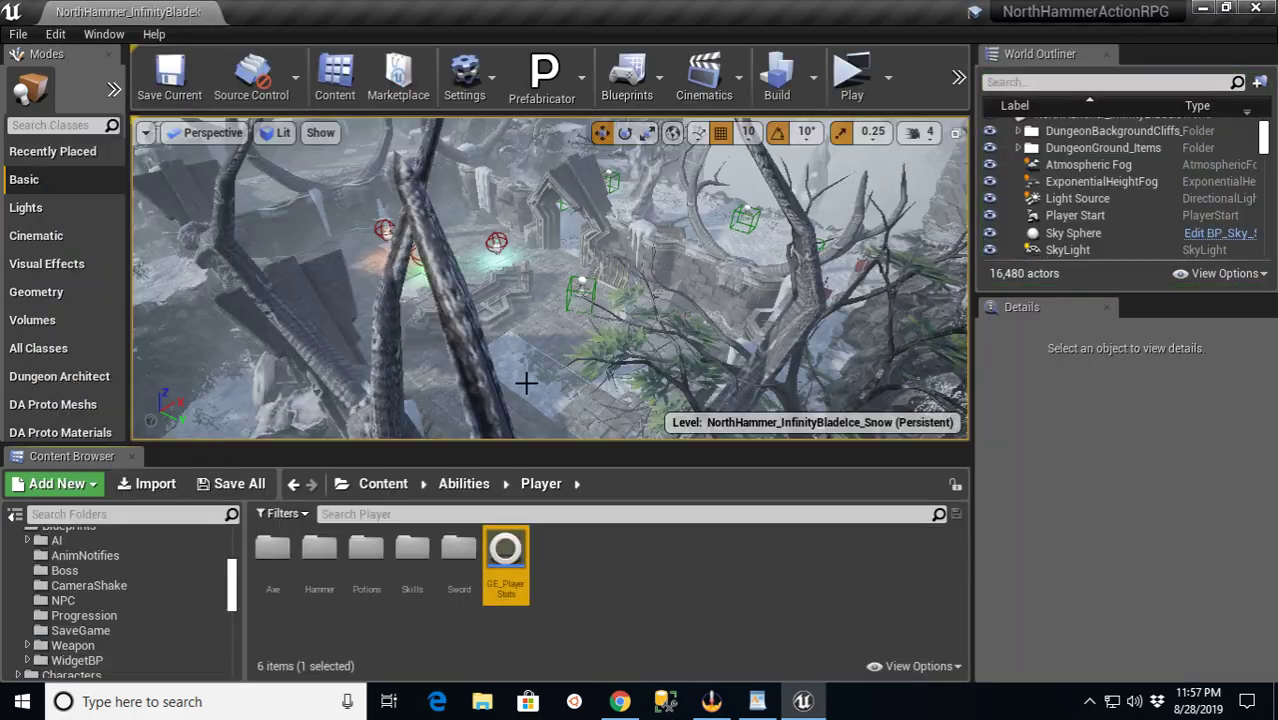
click(685, 545)
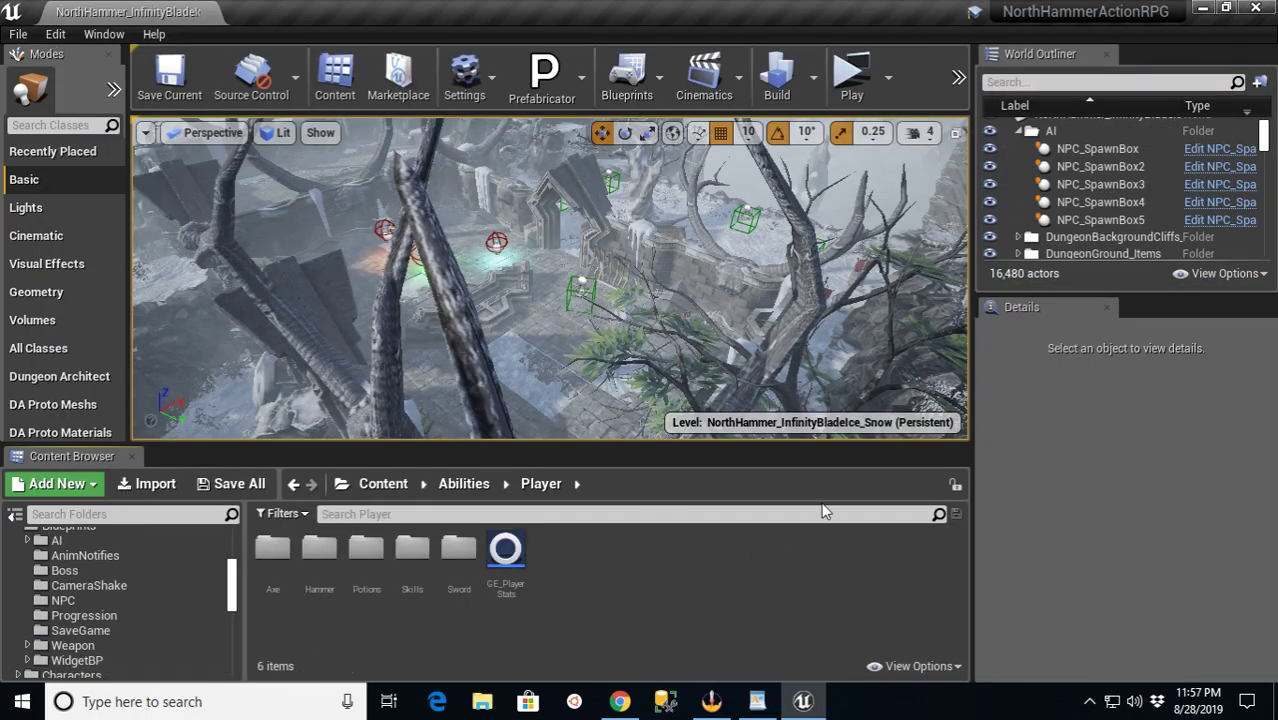